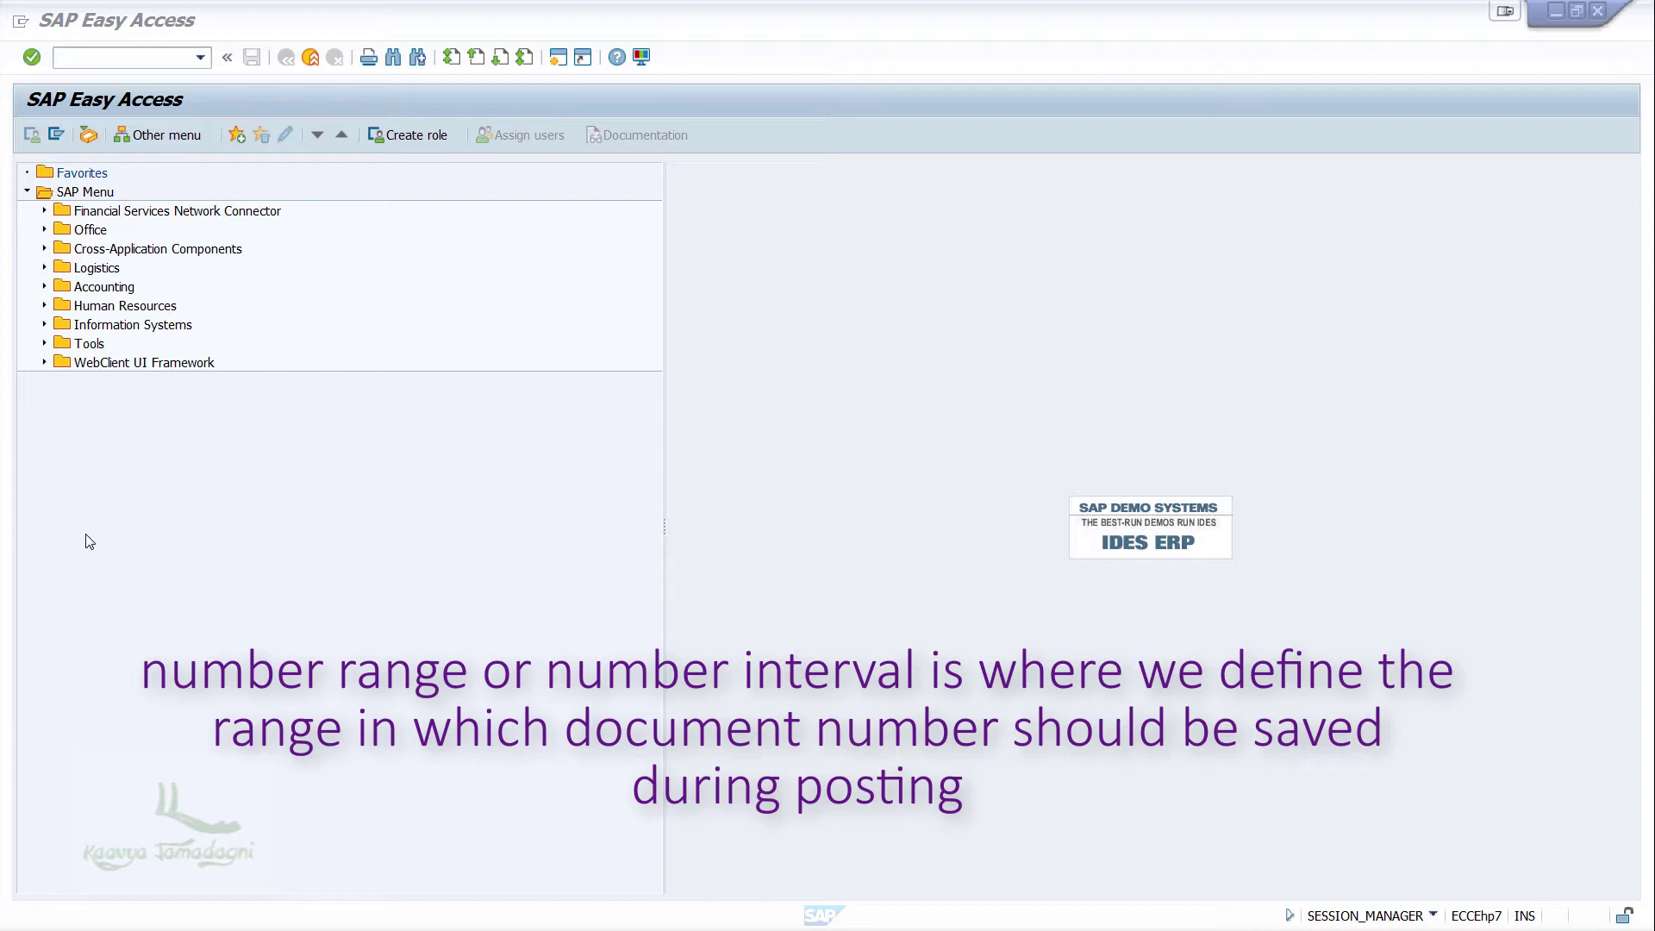
Step: Via SPRO, open Define Document Types under Financial Accounting > Global Settings > Document > Document Header
left_click(178, 59)
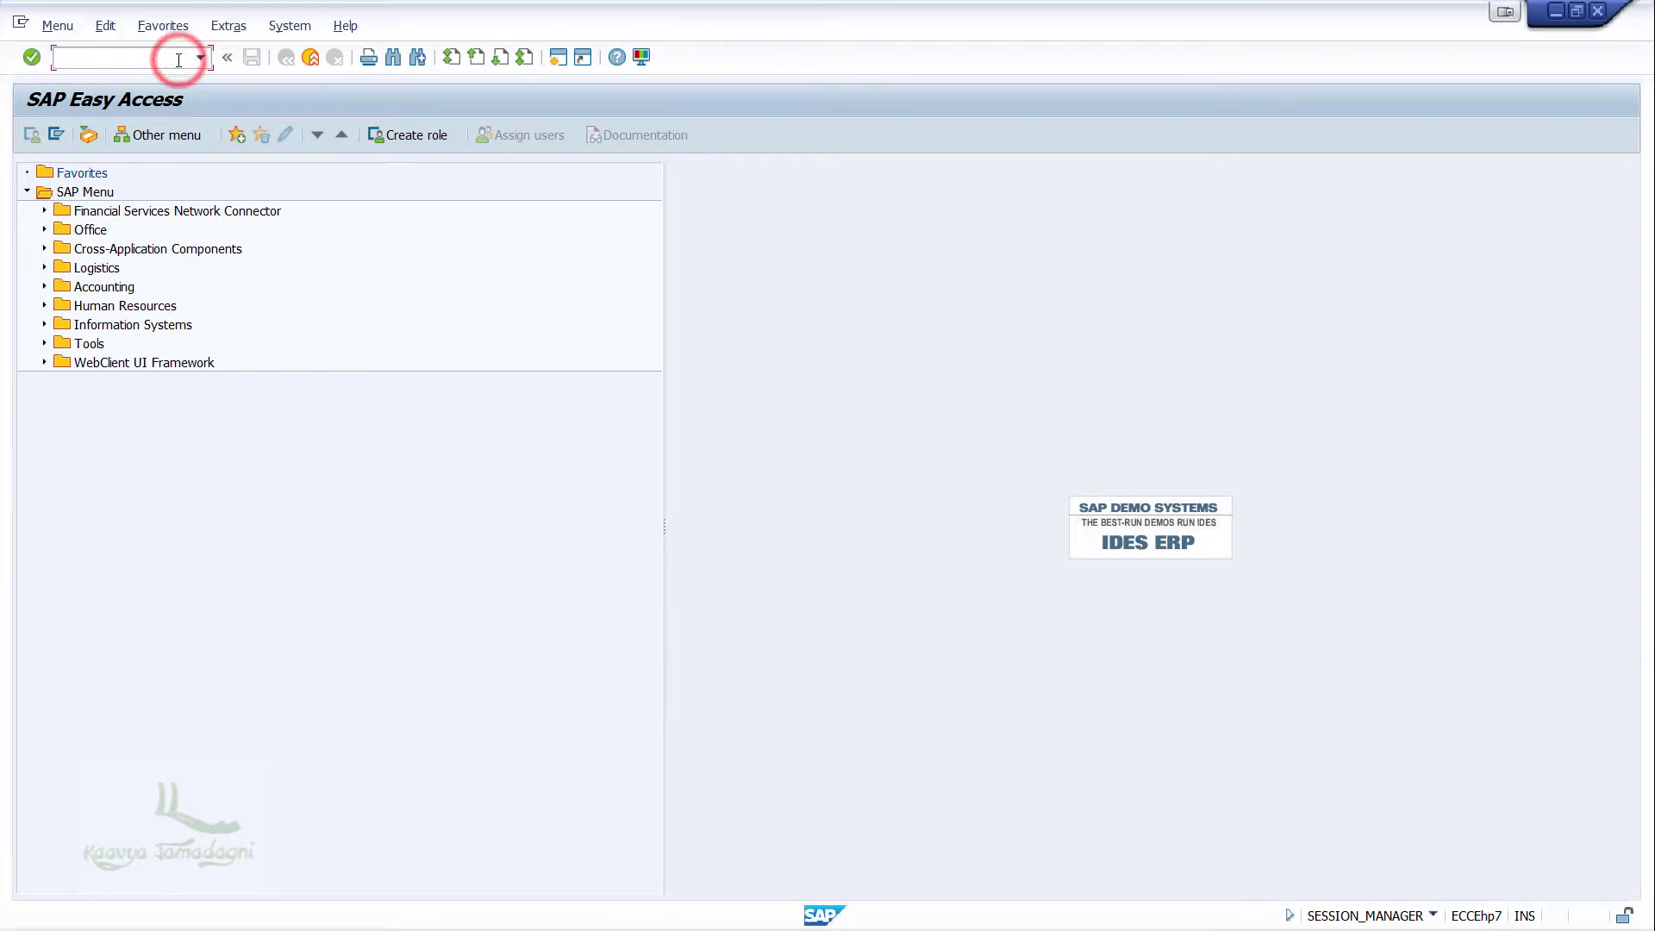
type("spro")
key("Return")
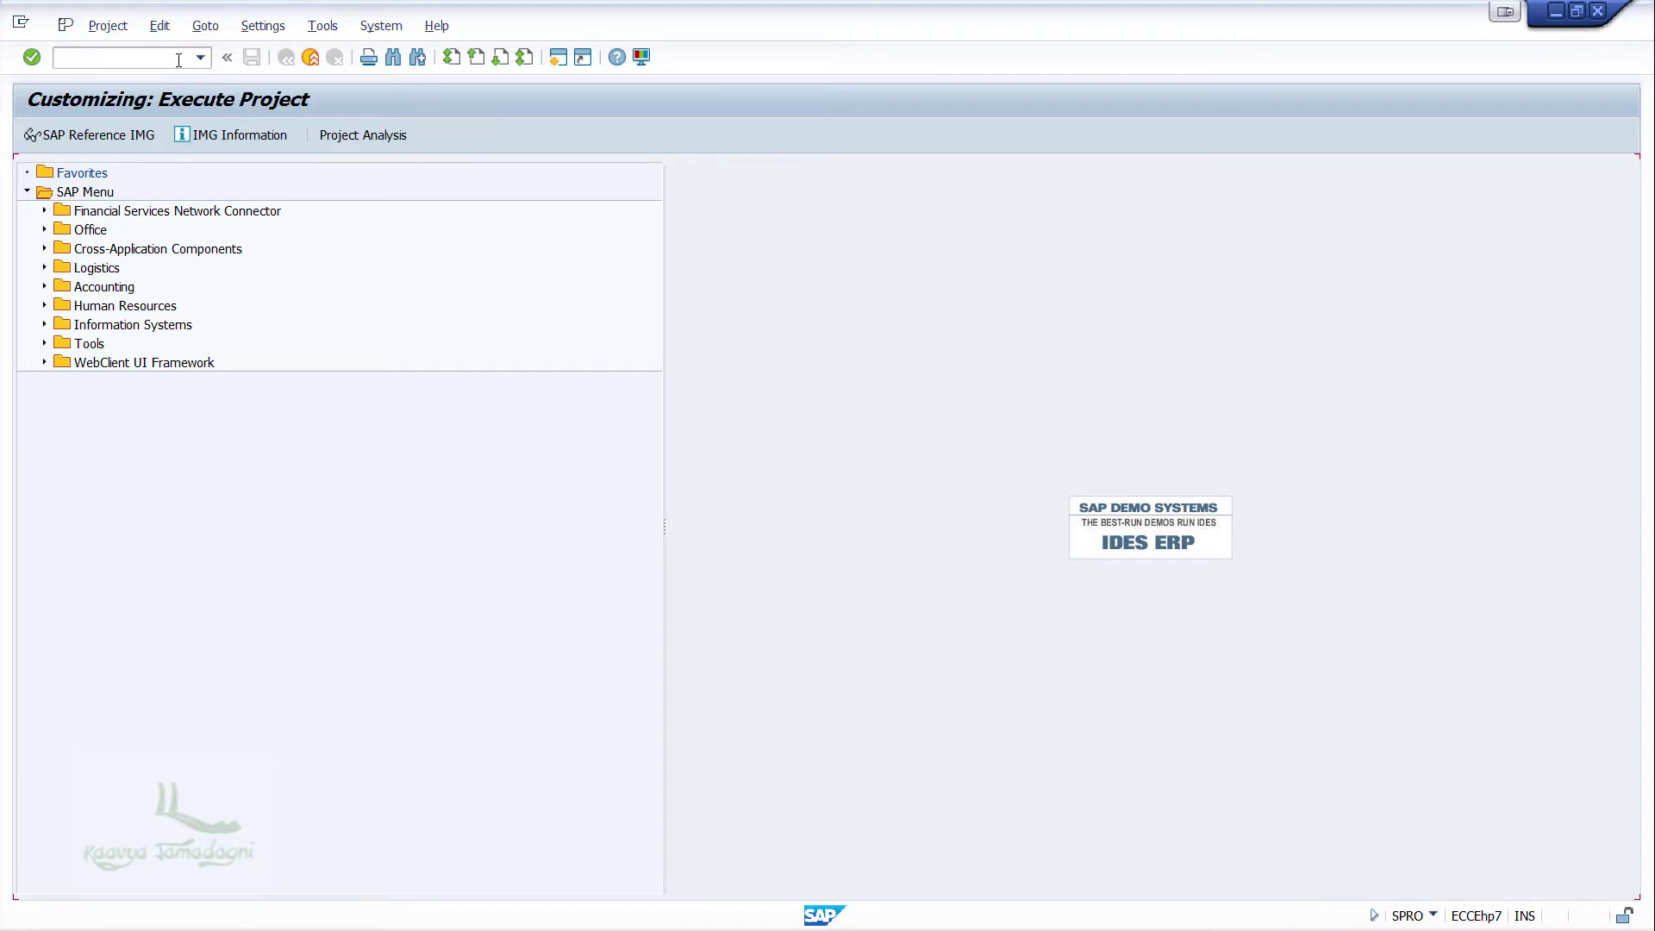
left_click(68, 134)
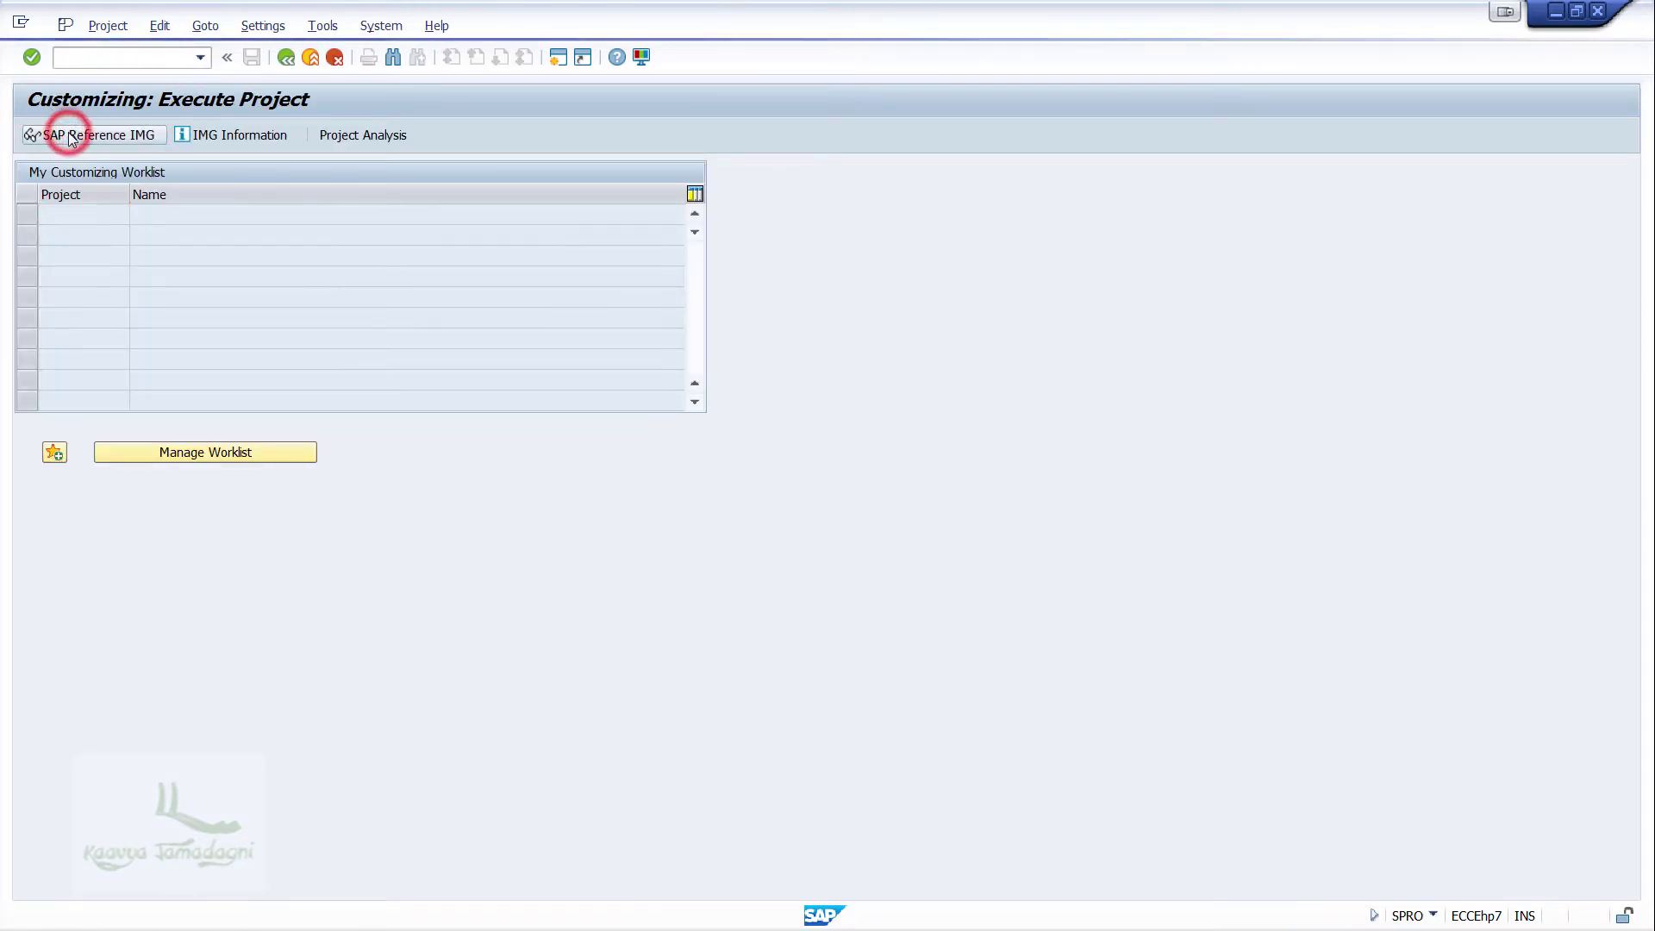
left_click(42, 458)
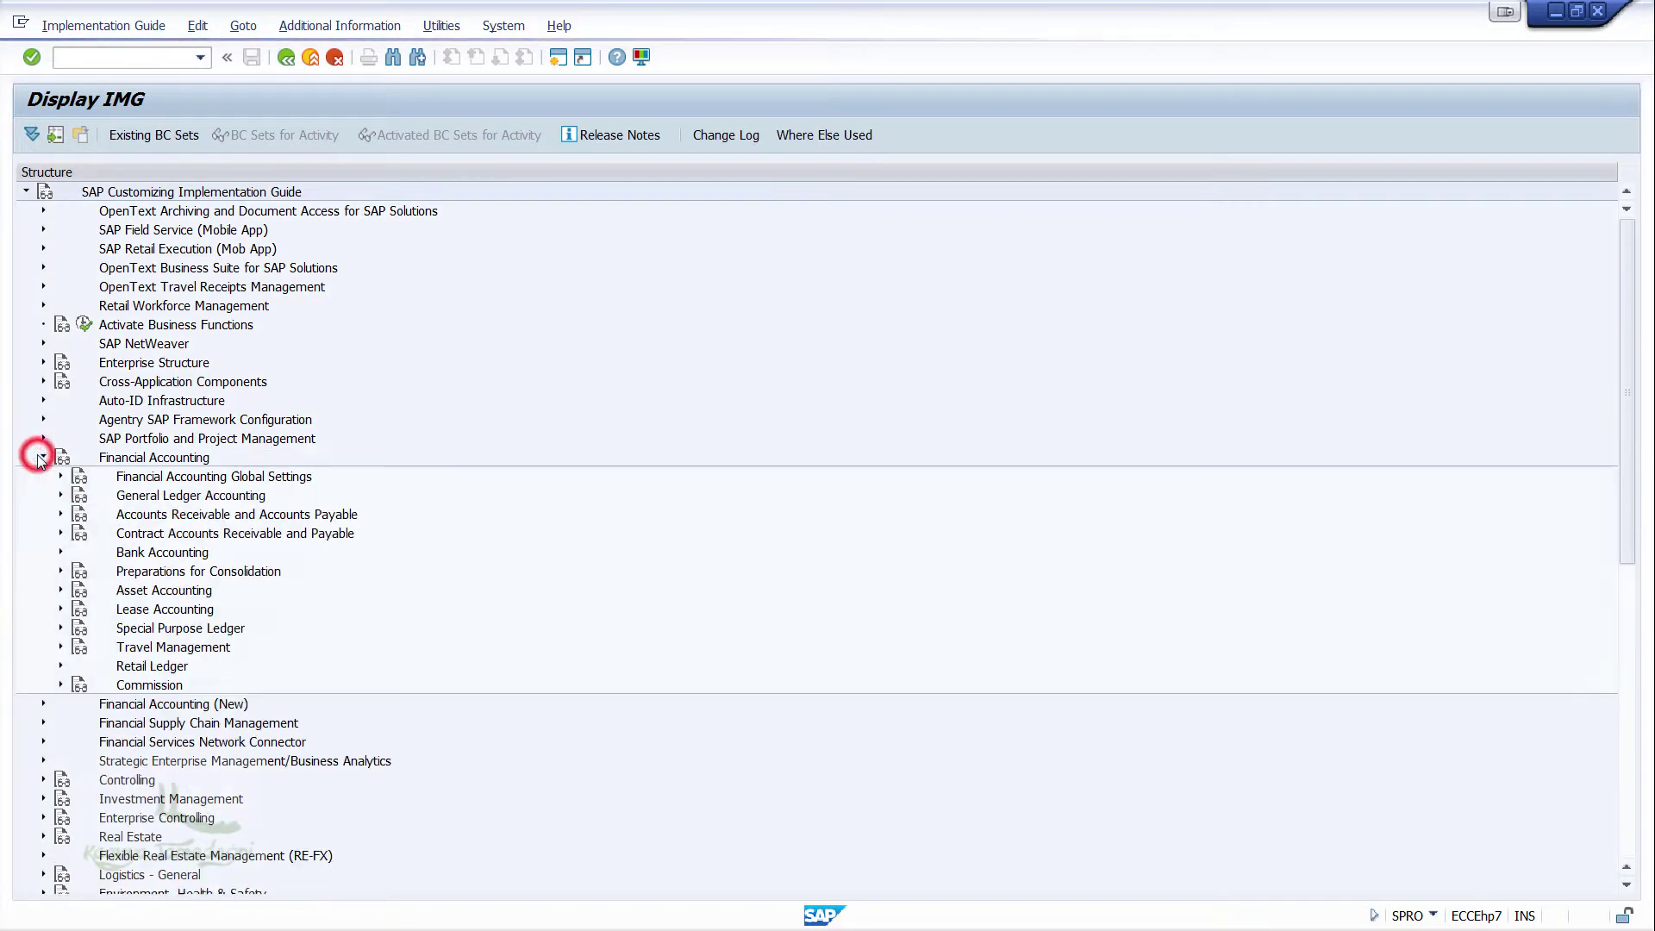
left_click(61, 477)
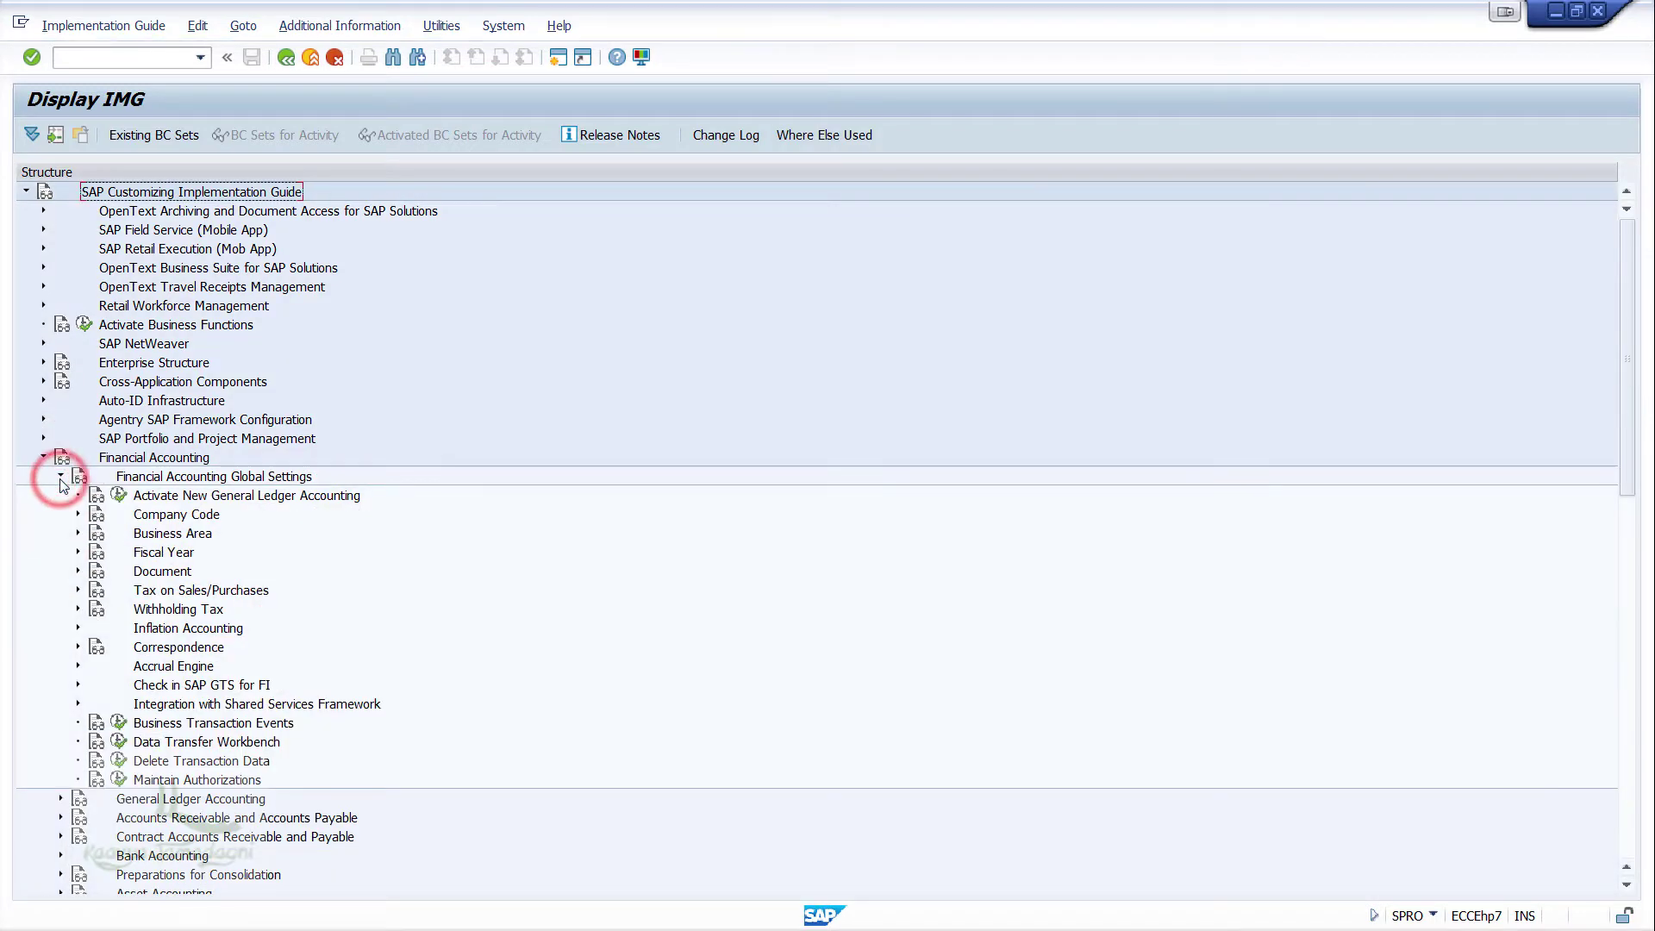
left_click(76, 572)
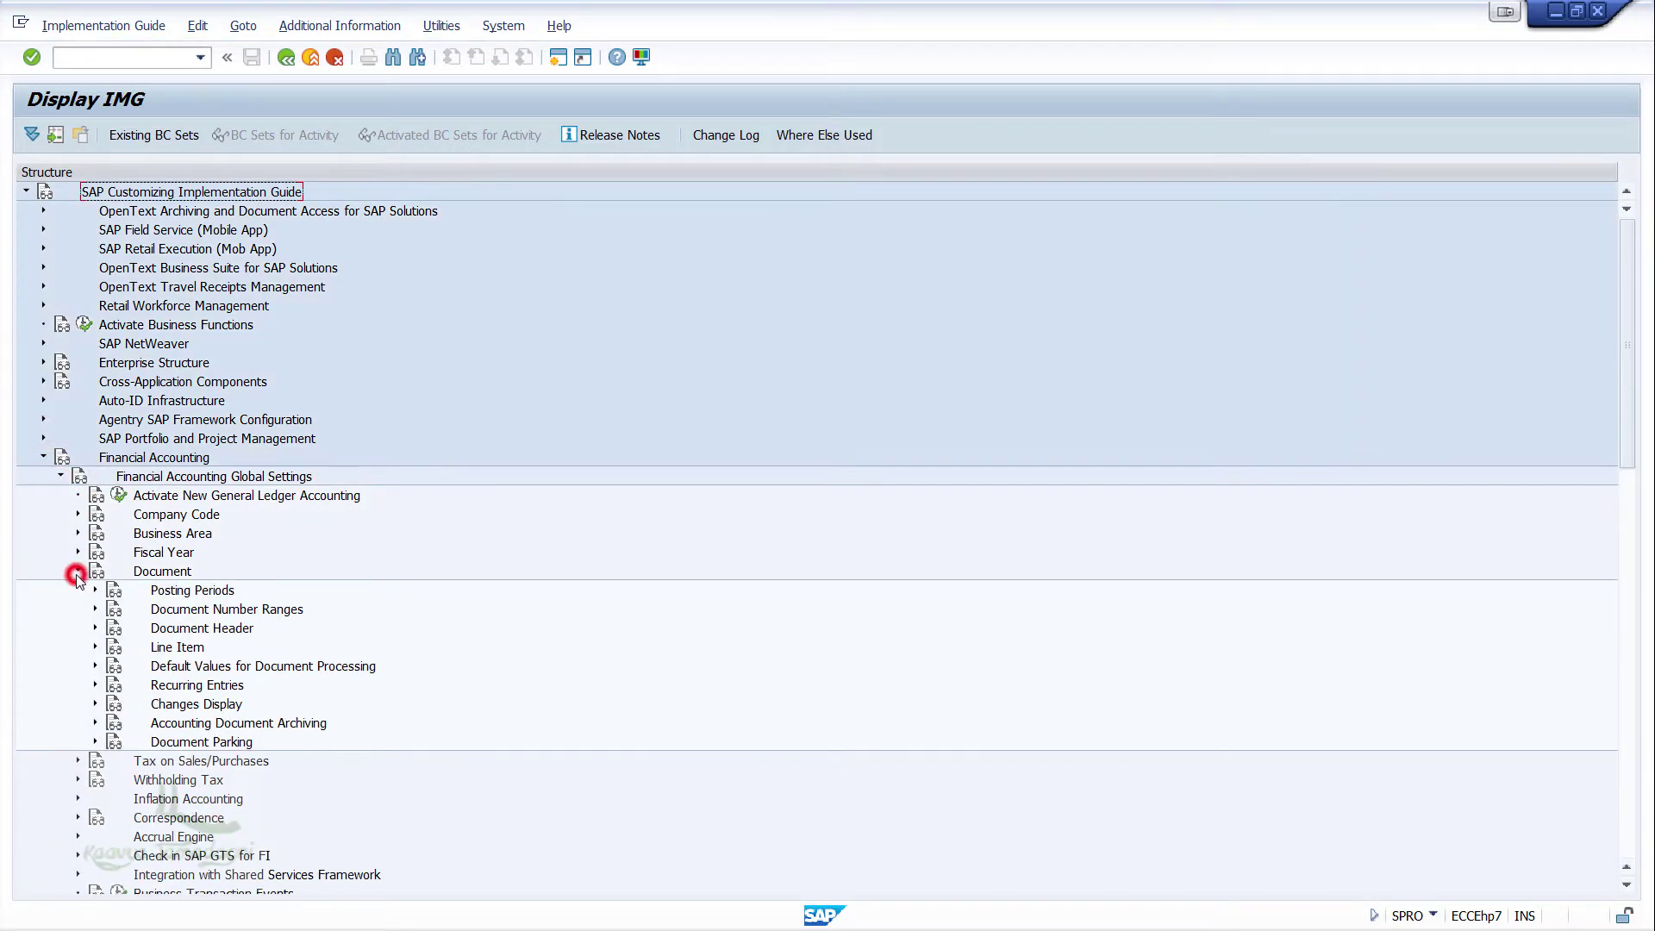
left_click(95, 628)
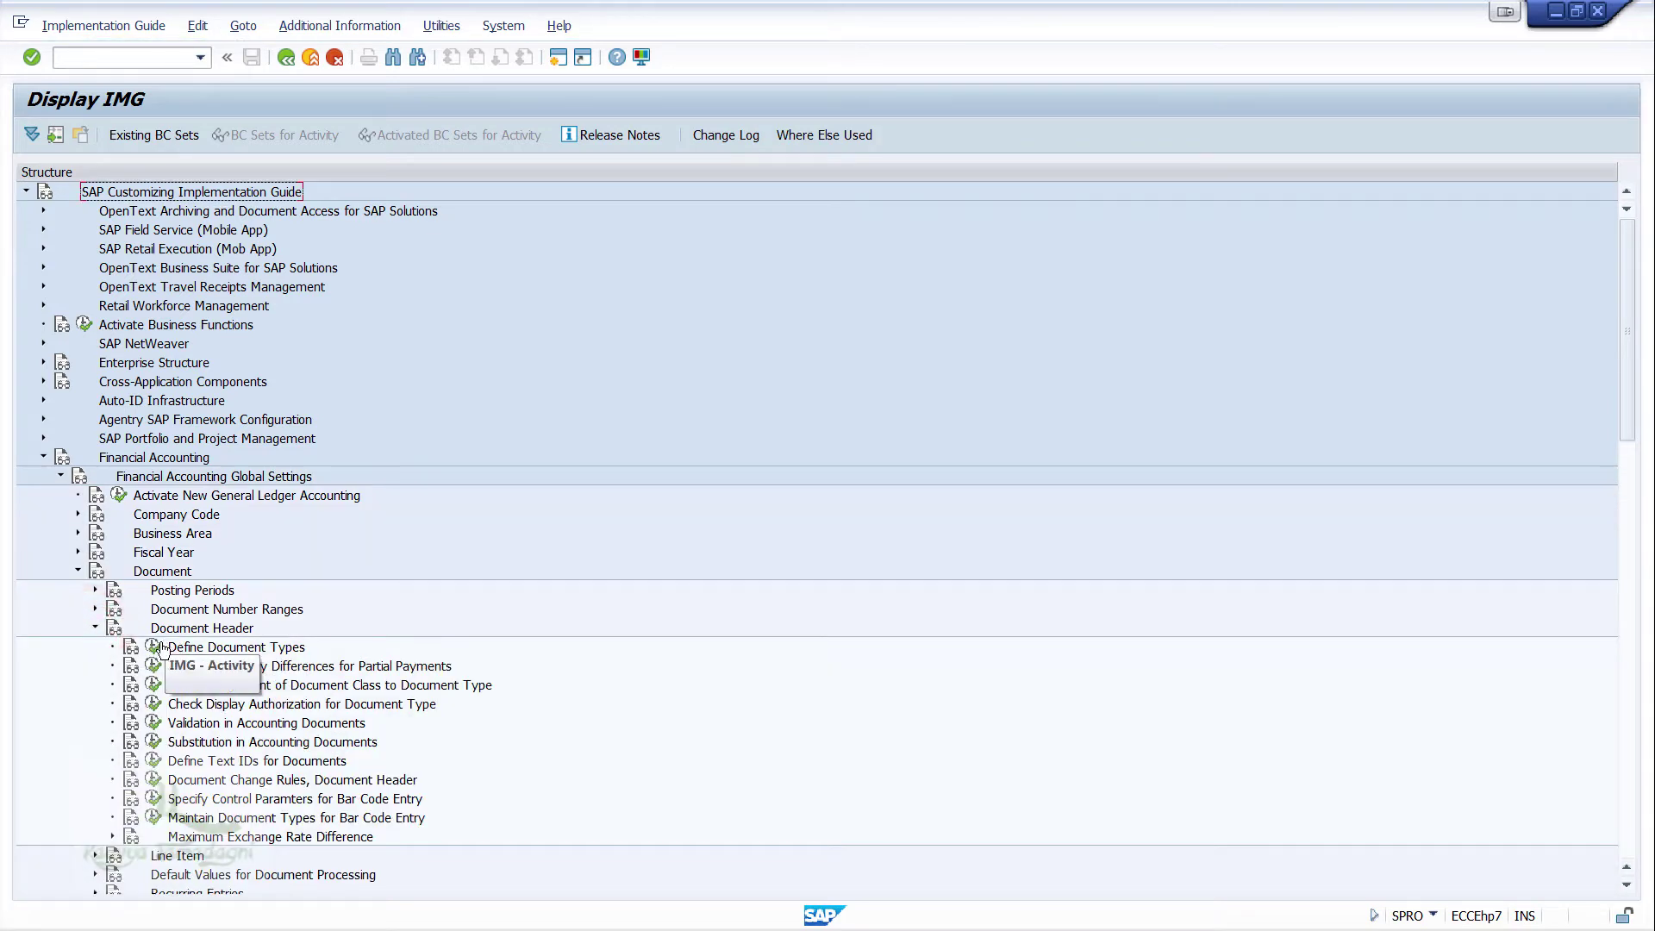
left_click(155, 646)
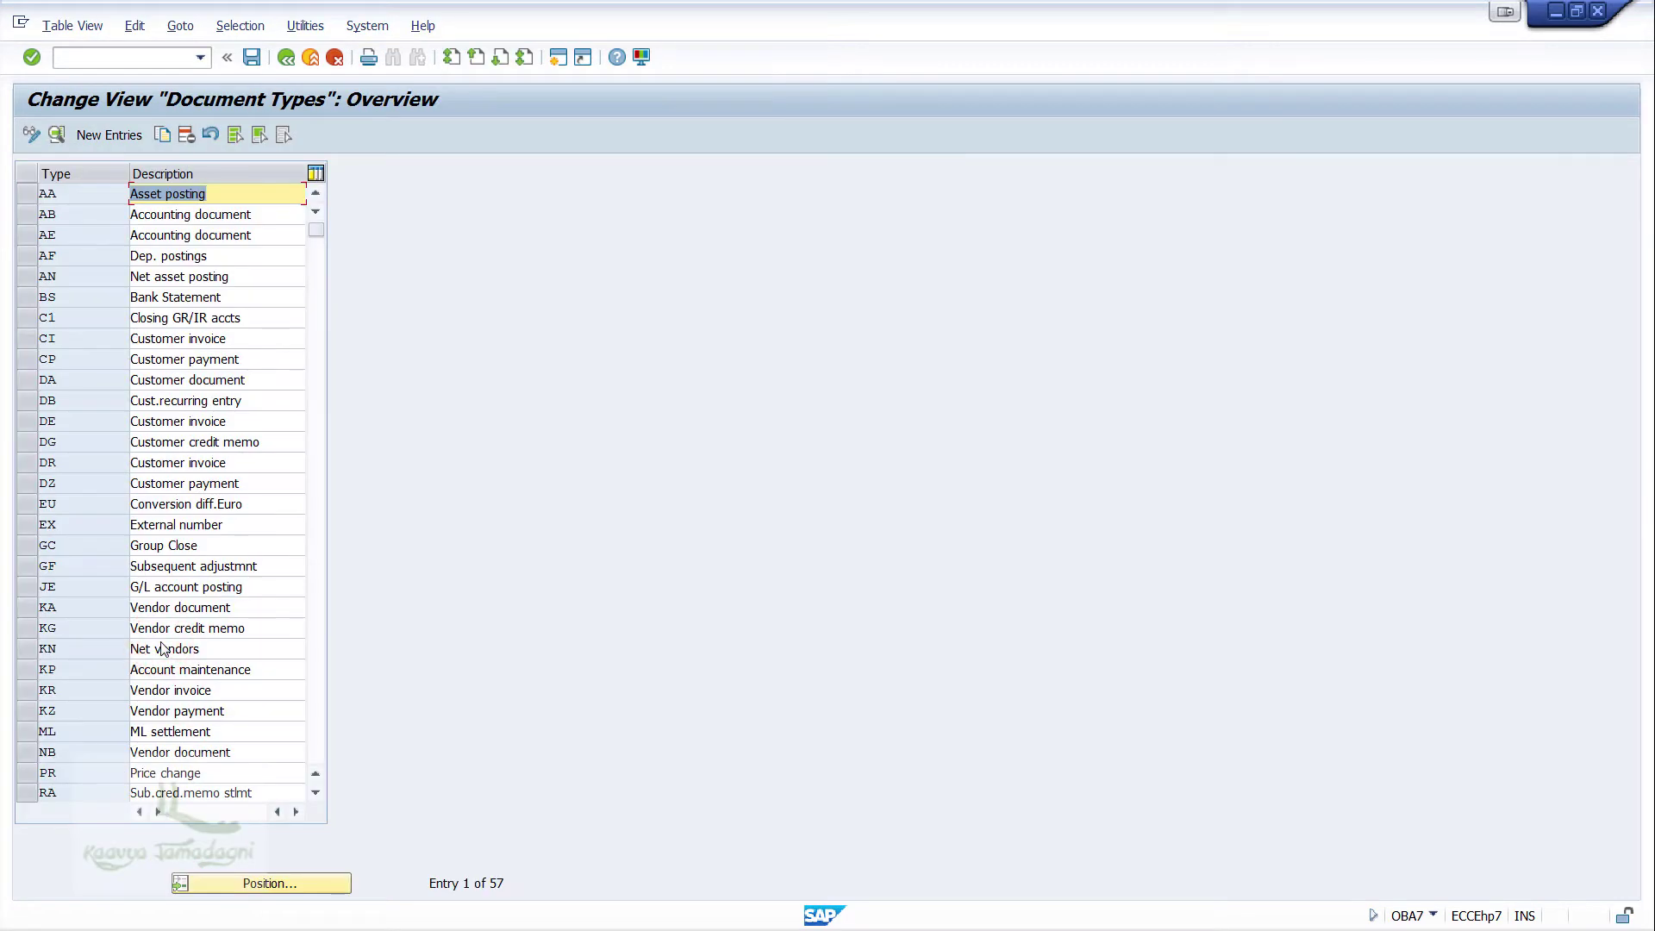
Step: Position the document types list on SA and open its details
left_click(235, 889)
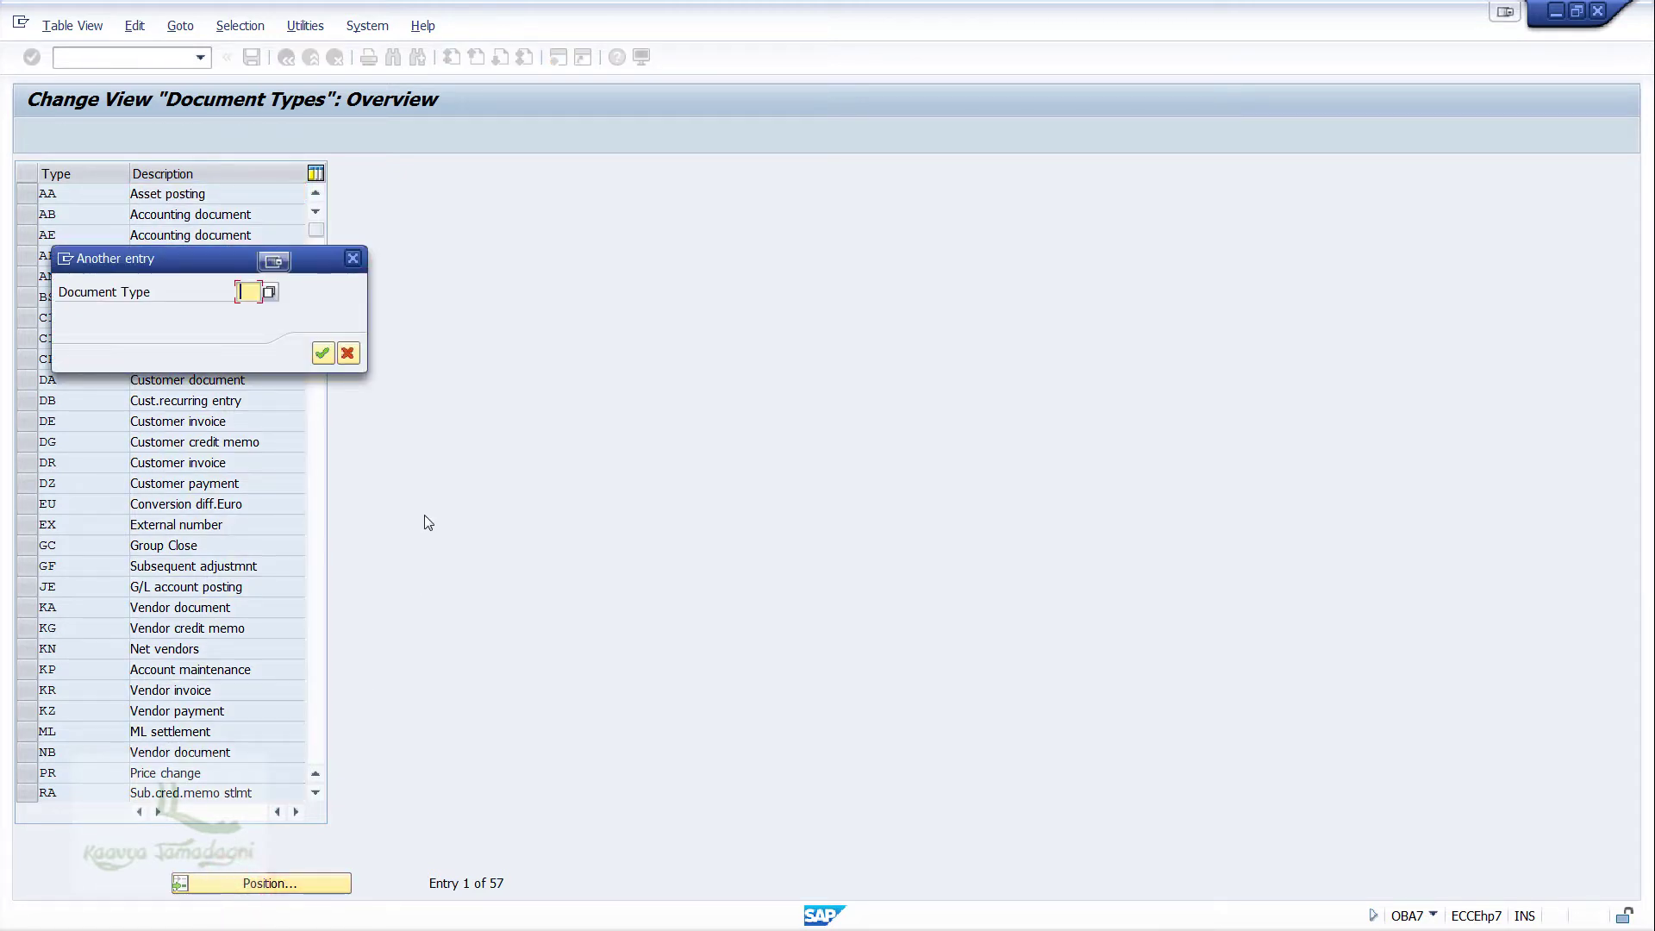
type("SA")
left_click(322, 349)
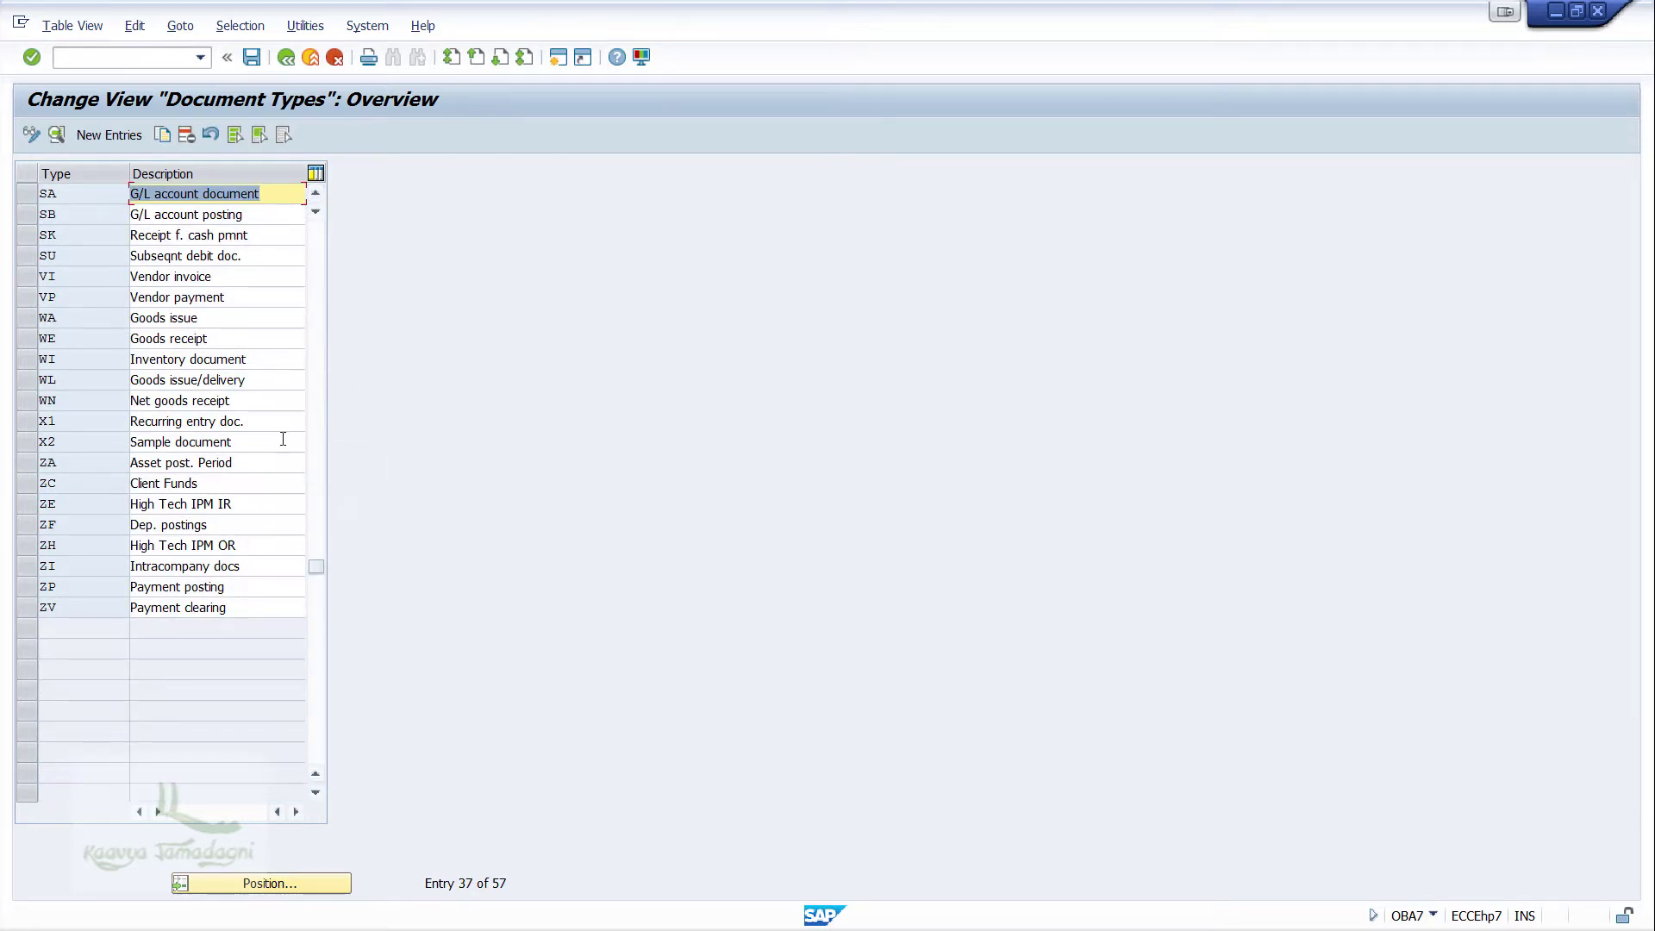
double_click(259, 195)
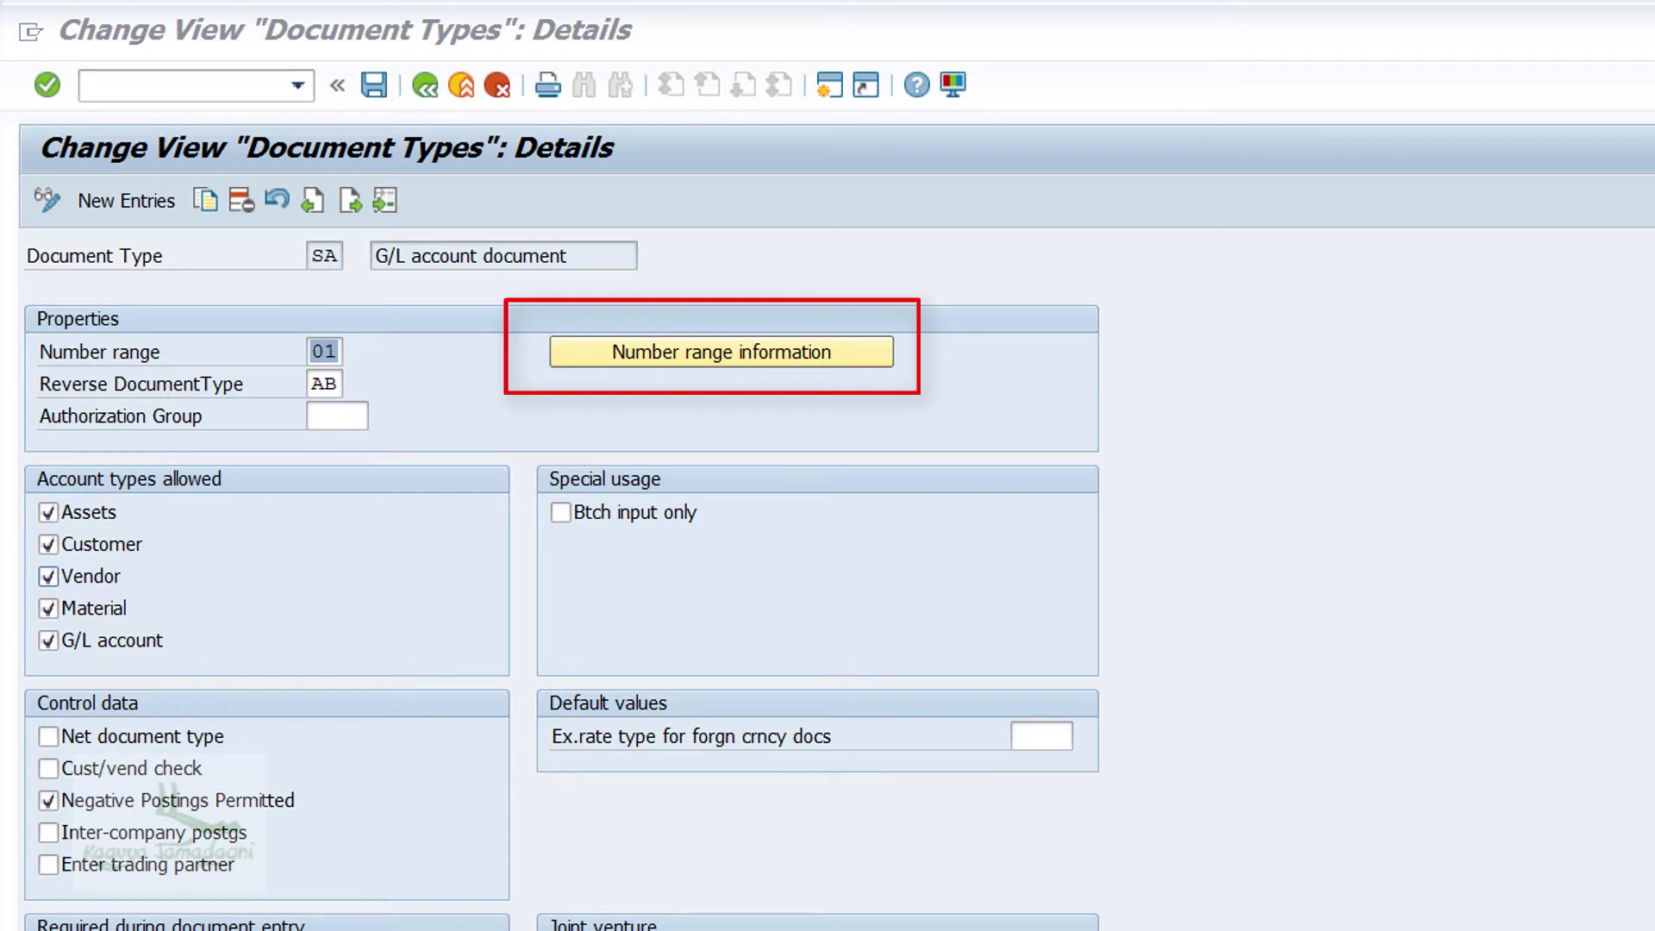
Step: Open the number range information for document type SA's range 01
left_click(769, 349)
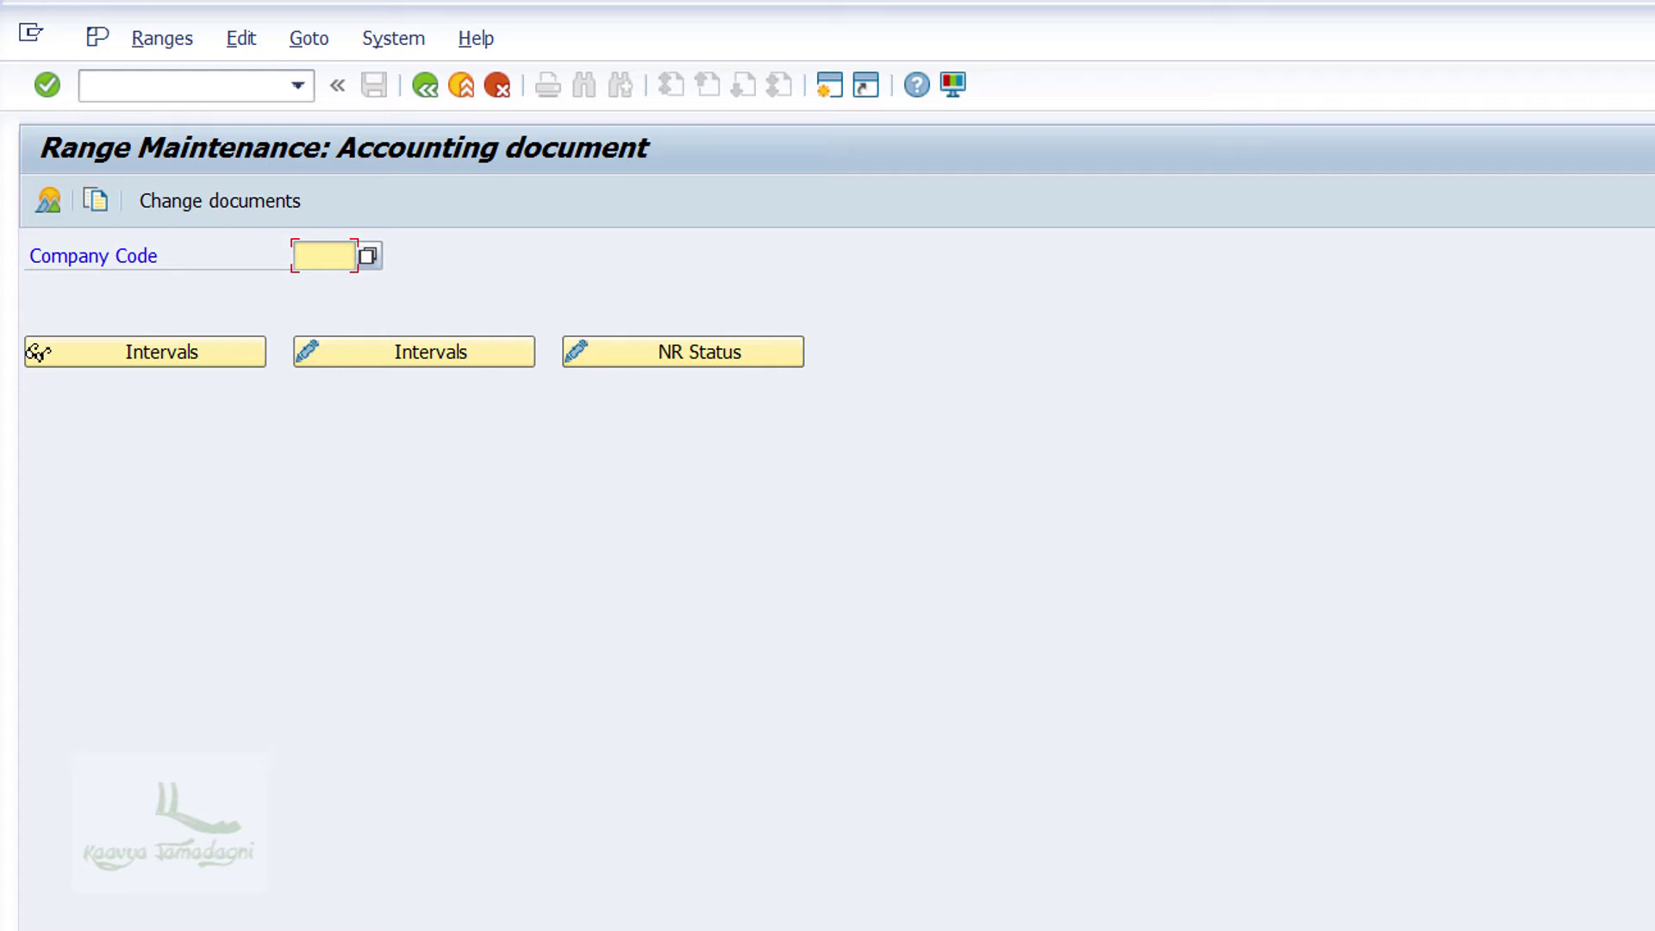
Step: Enter company code ABCC on the accounting document range maintenance screen
left_click(414, 352)
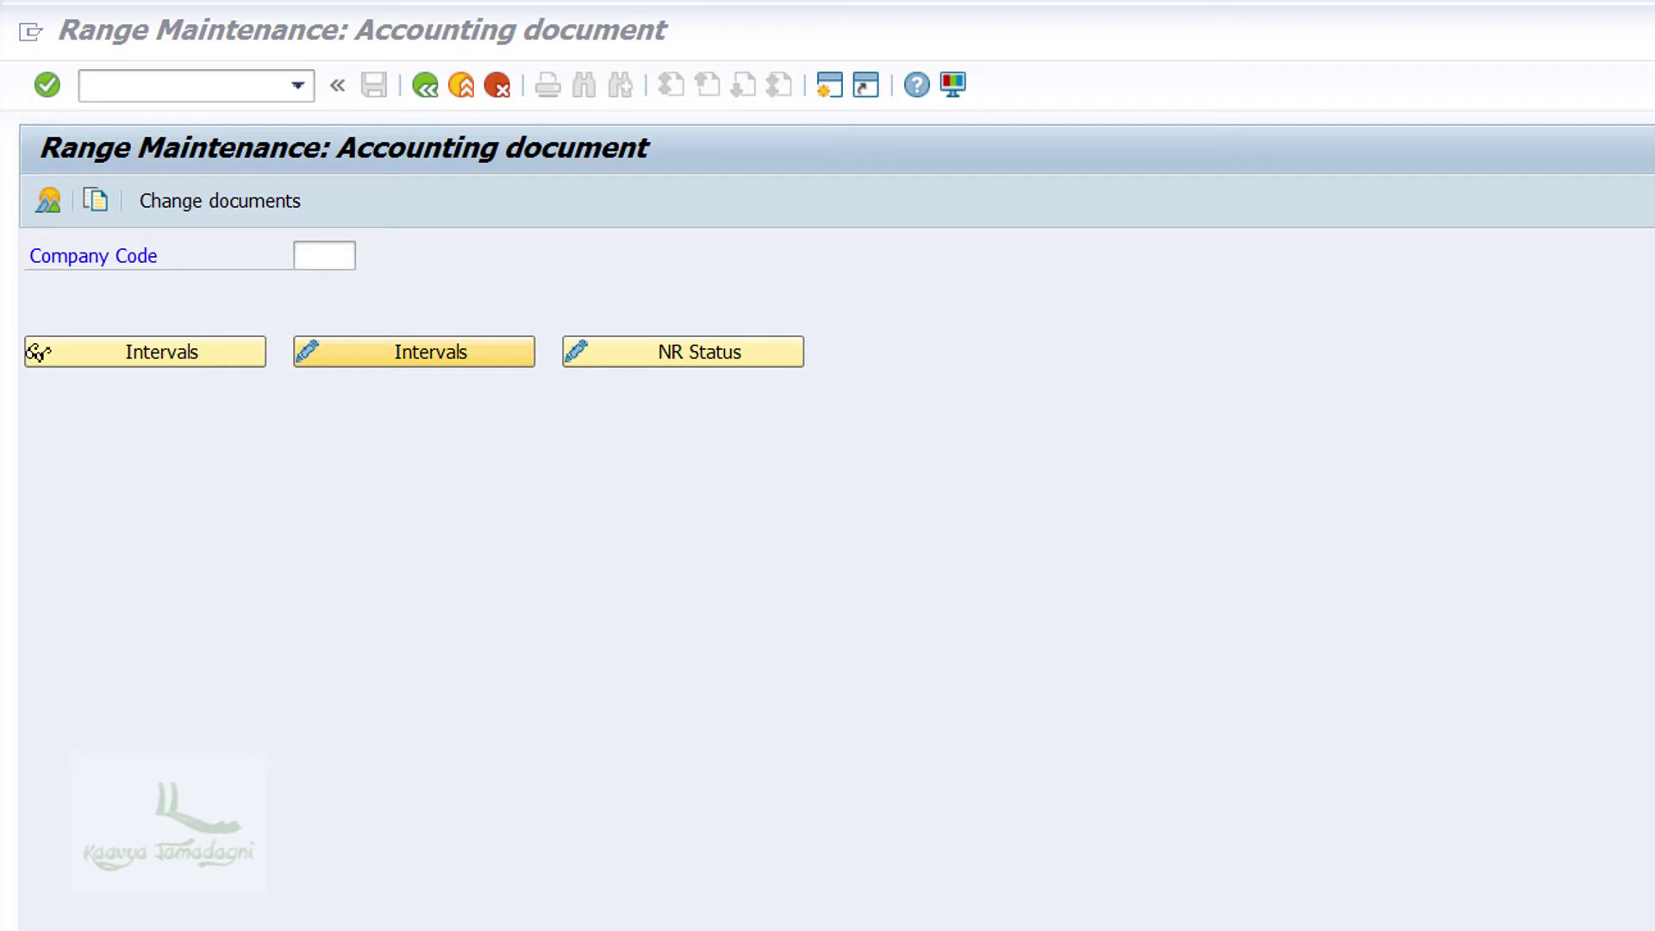
left_click(321, 256)
type("ABCC")
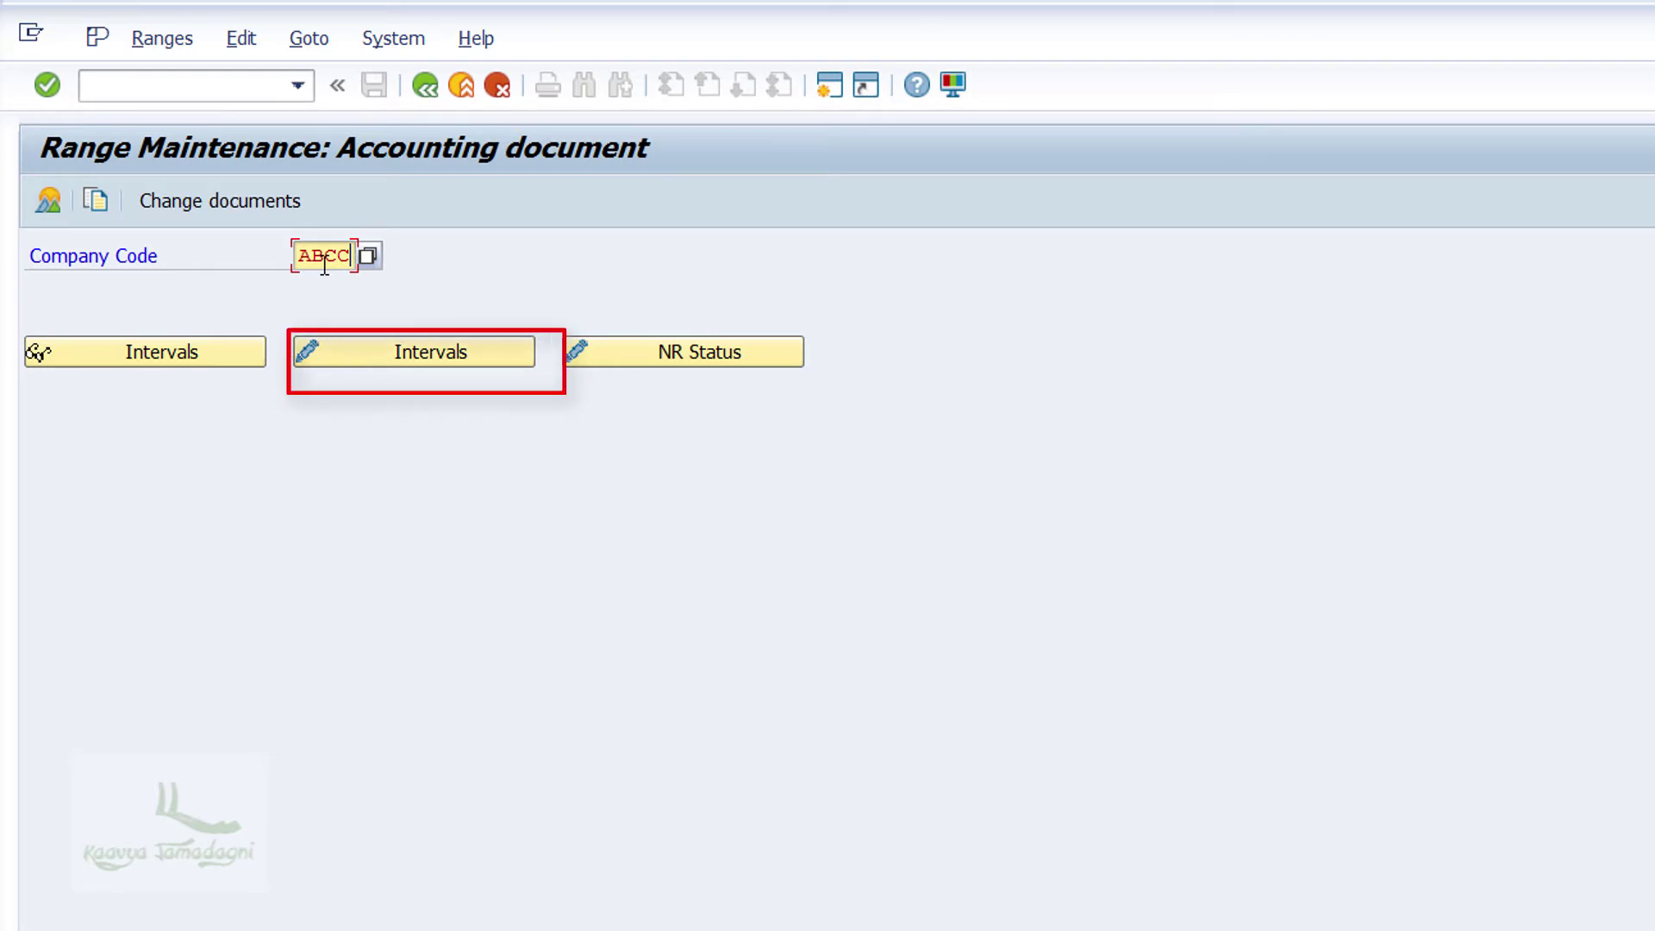
Step: Add interval 01 for year 2017 with document numbers from 1 to 10000
left_click(451, 351)
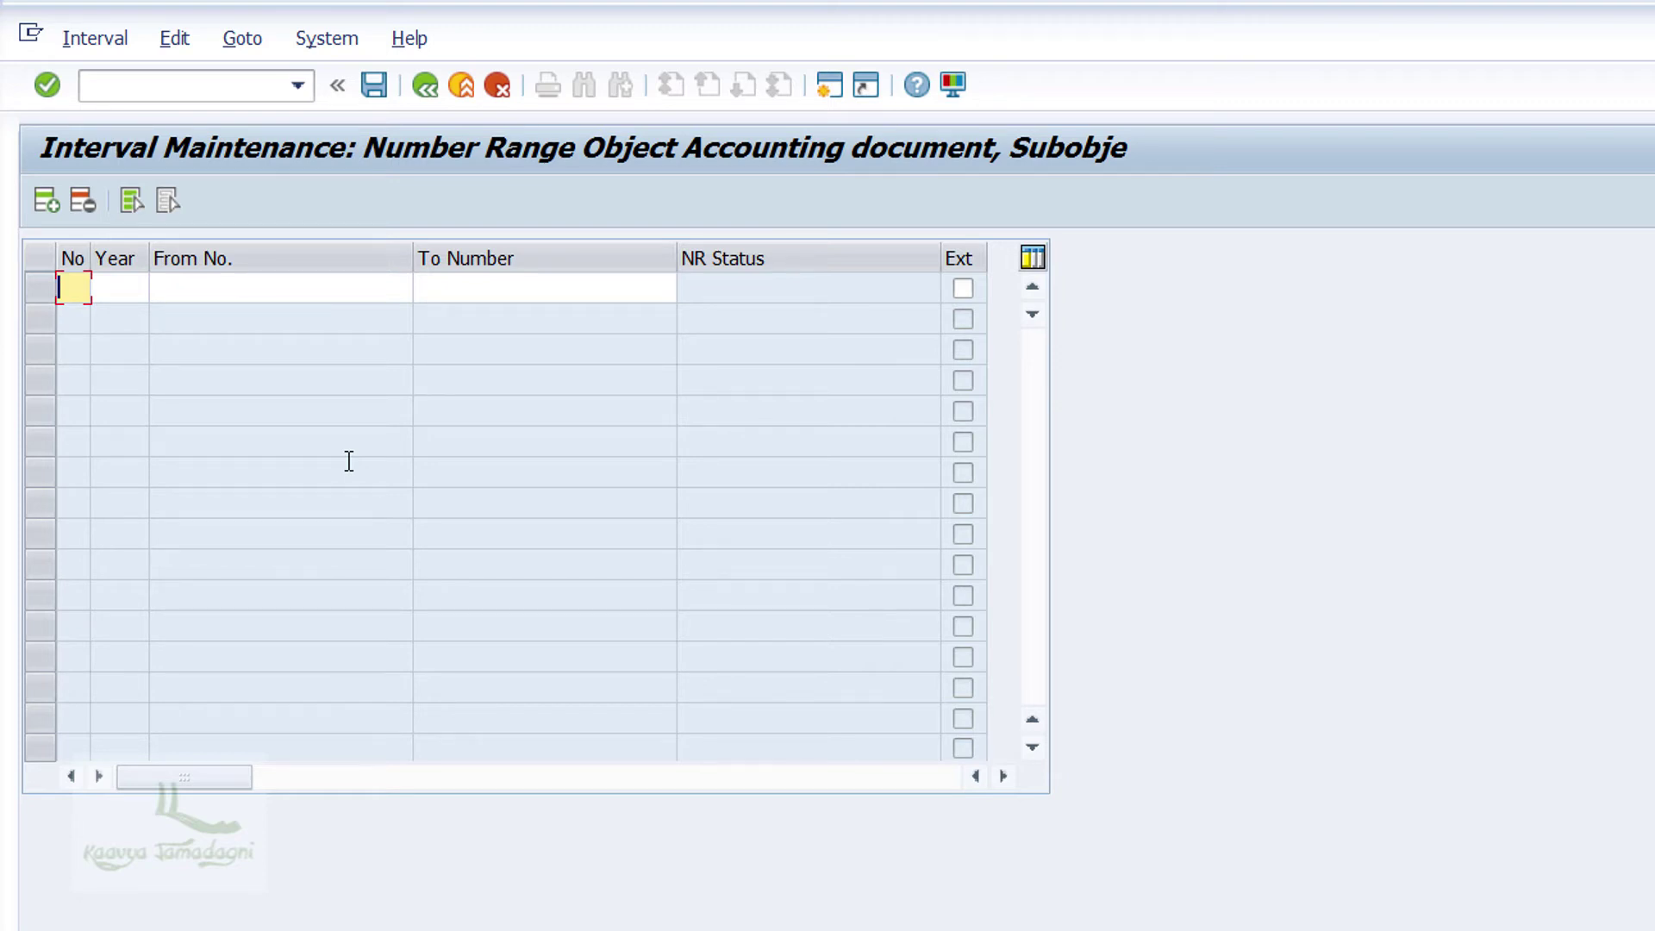
type("1")
key("BackSpace")
type("01")
key("Tab")
type("2017")
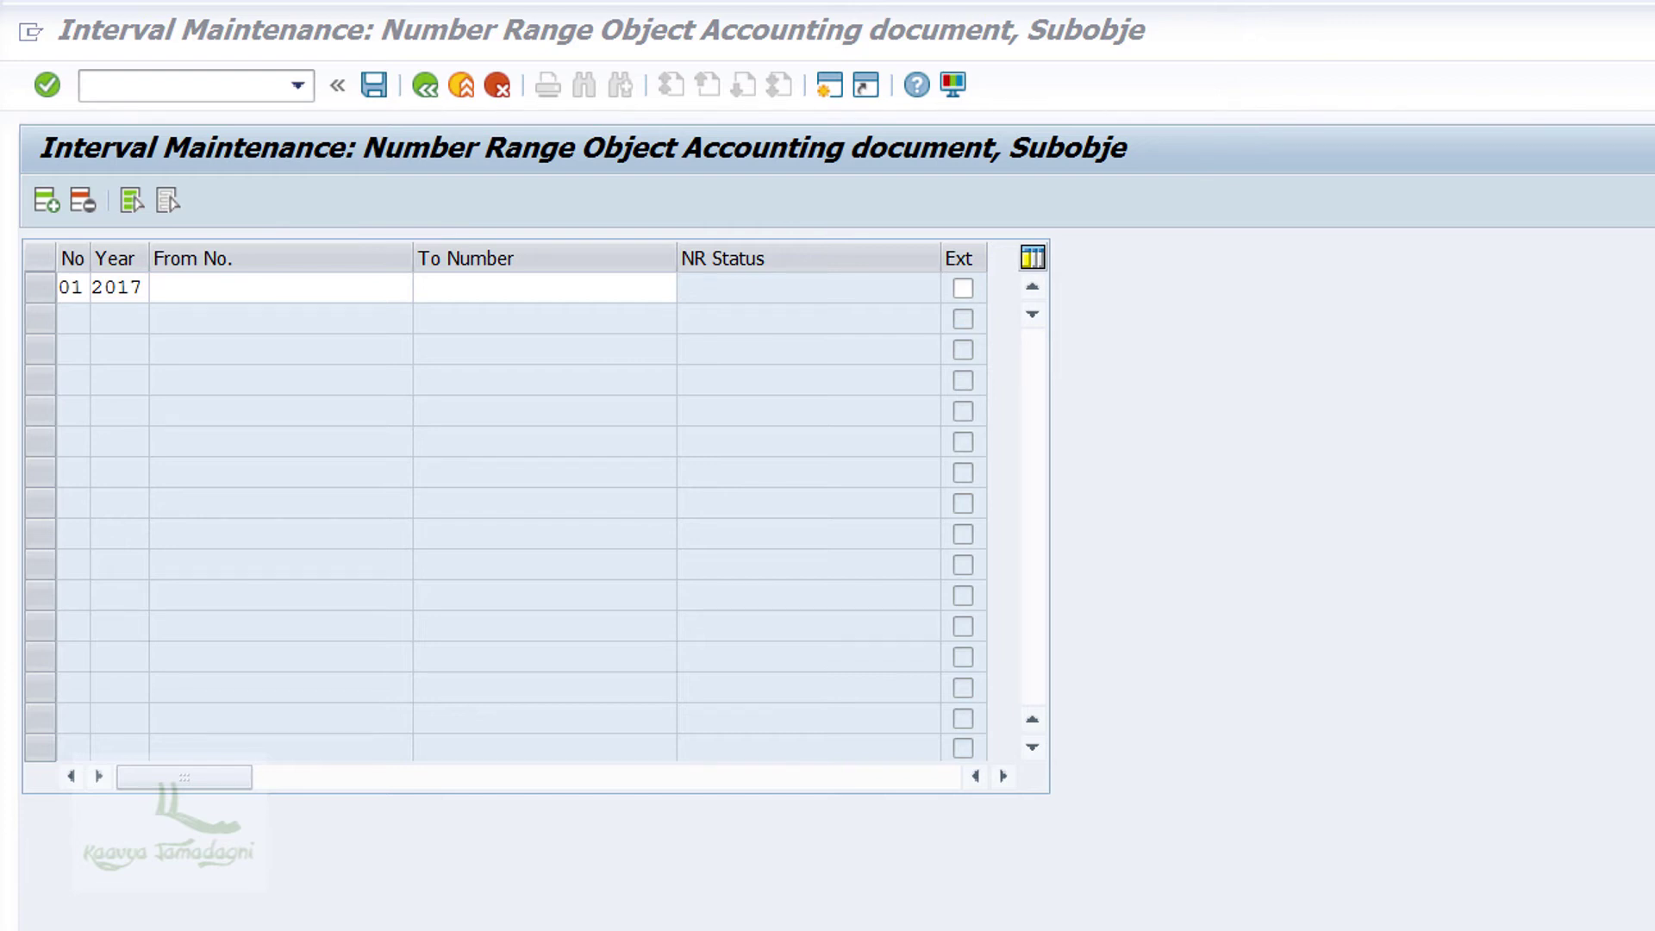
left_click(215, 295)
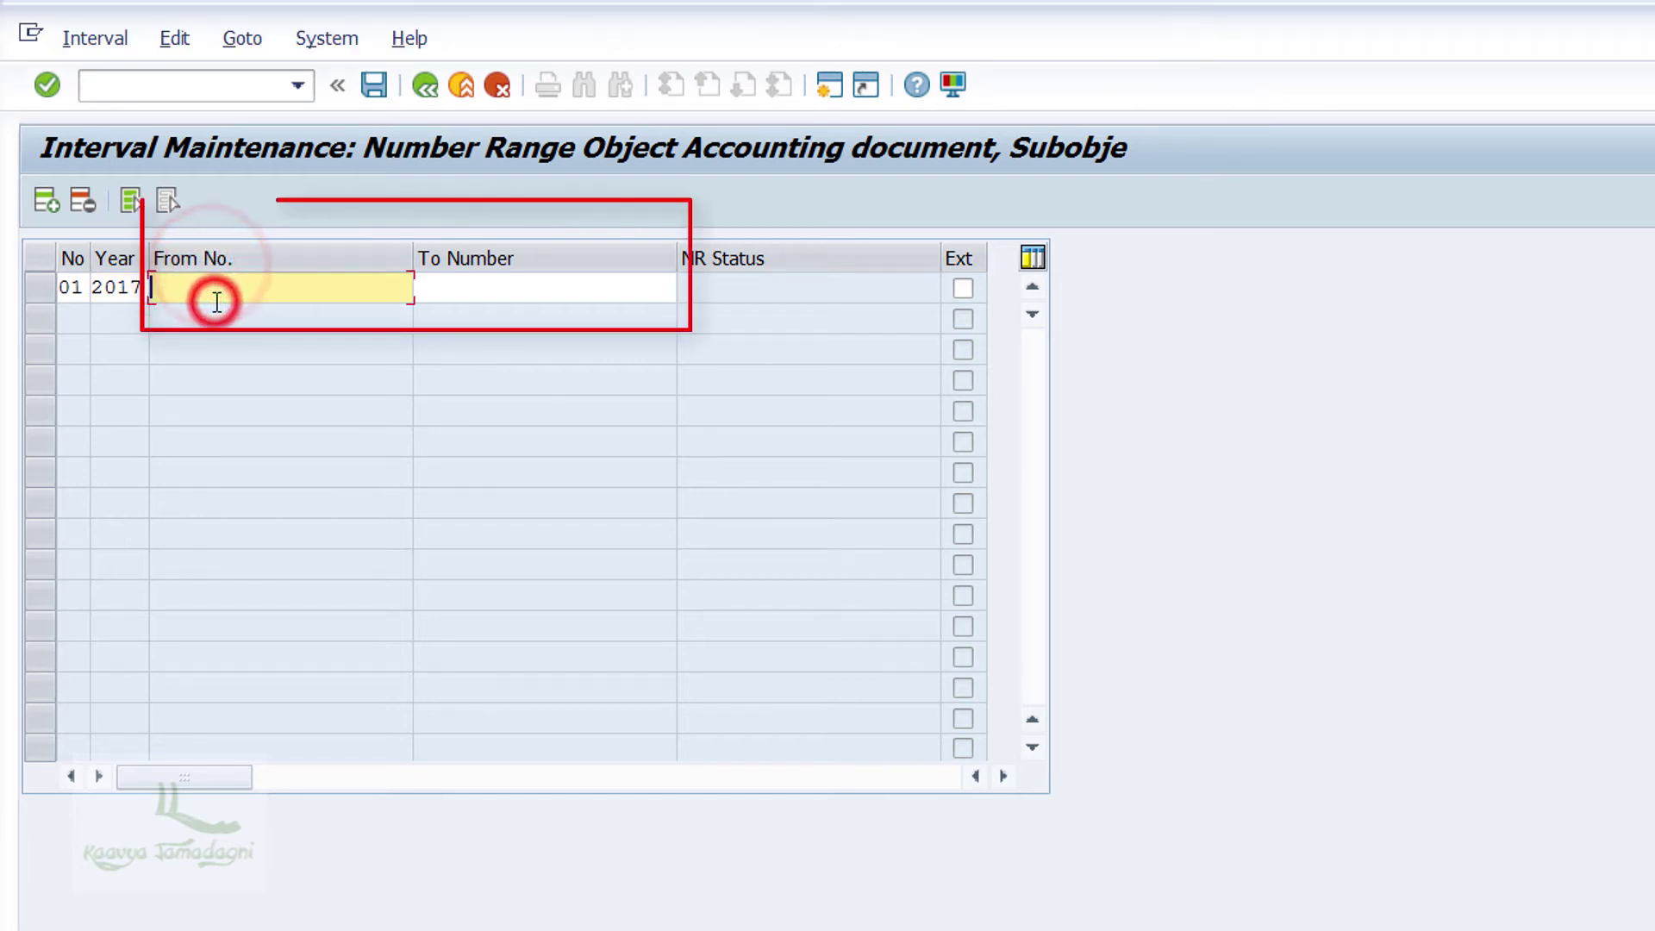
type("1")
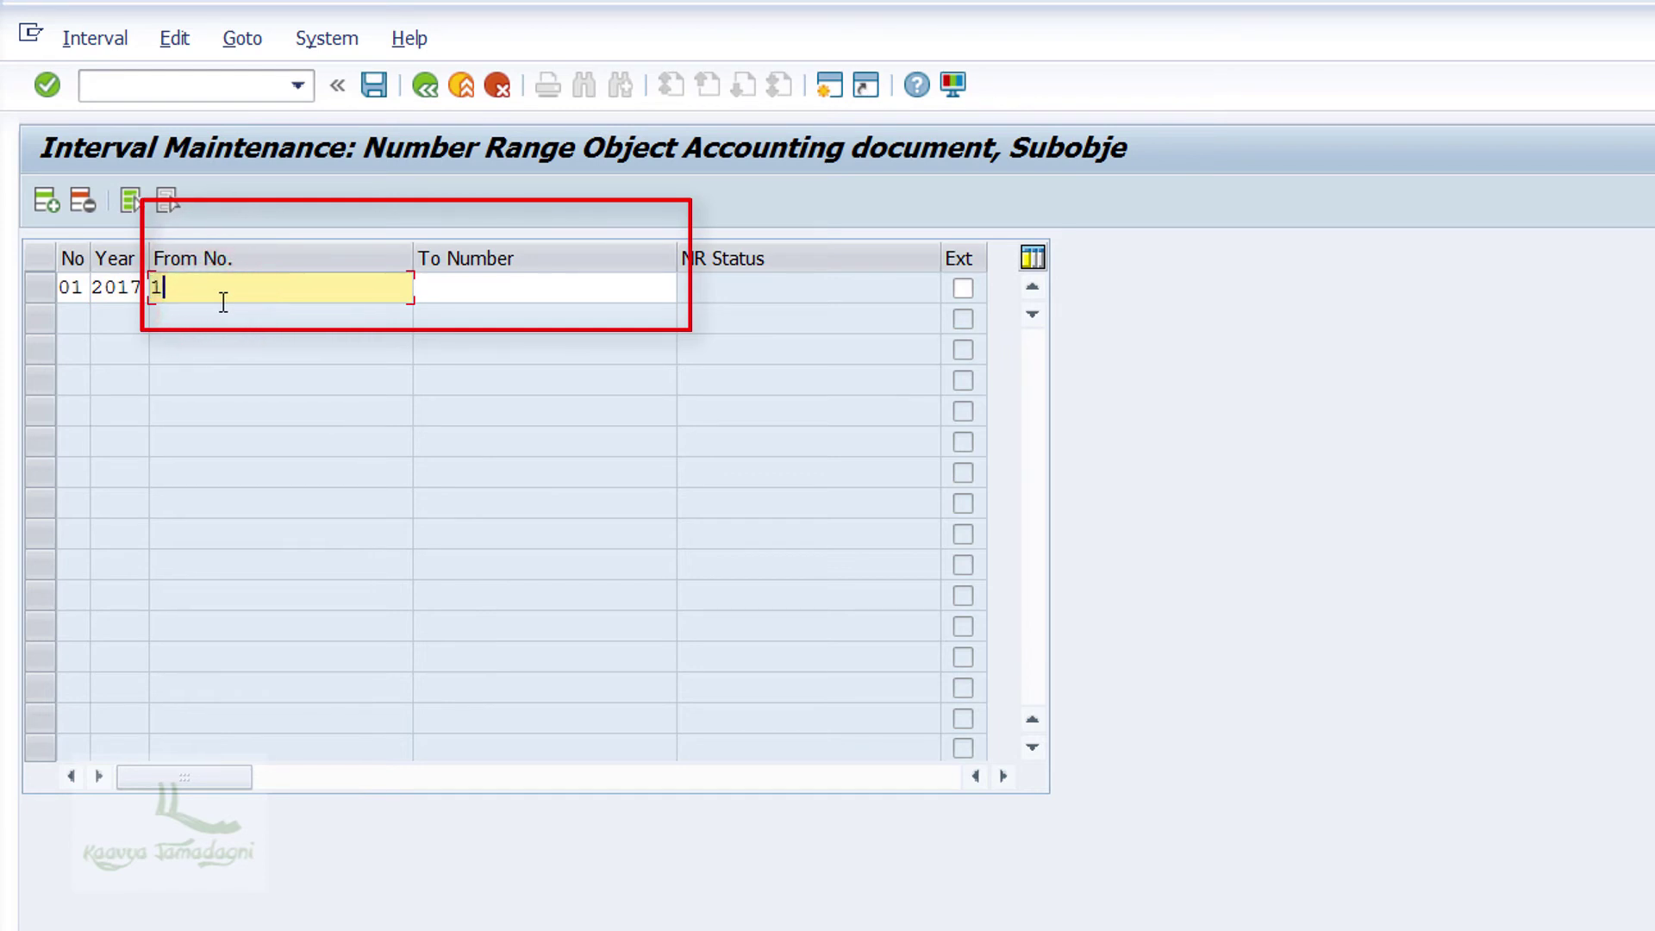
left_click(535, 288)
type("1000")
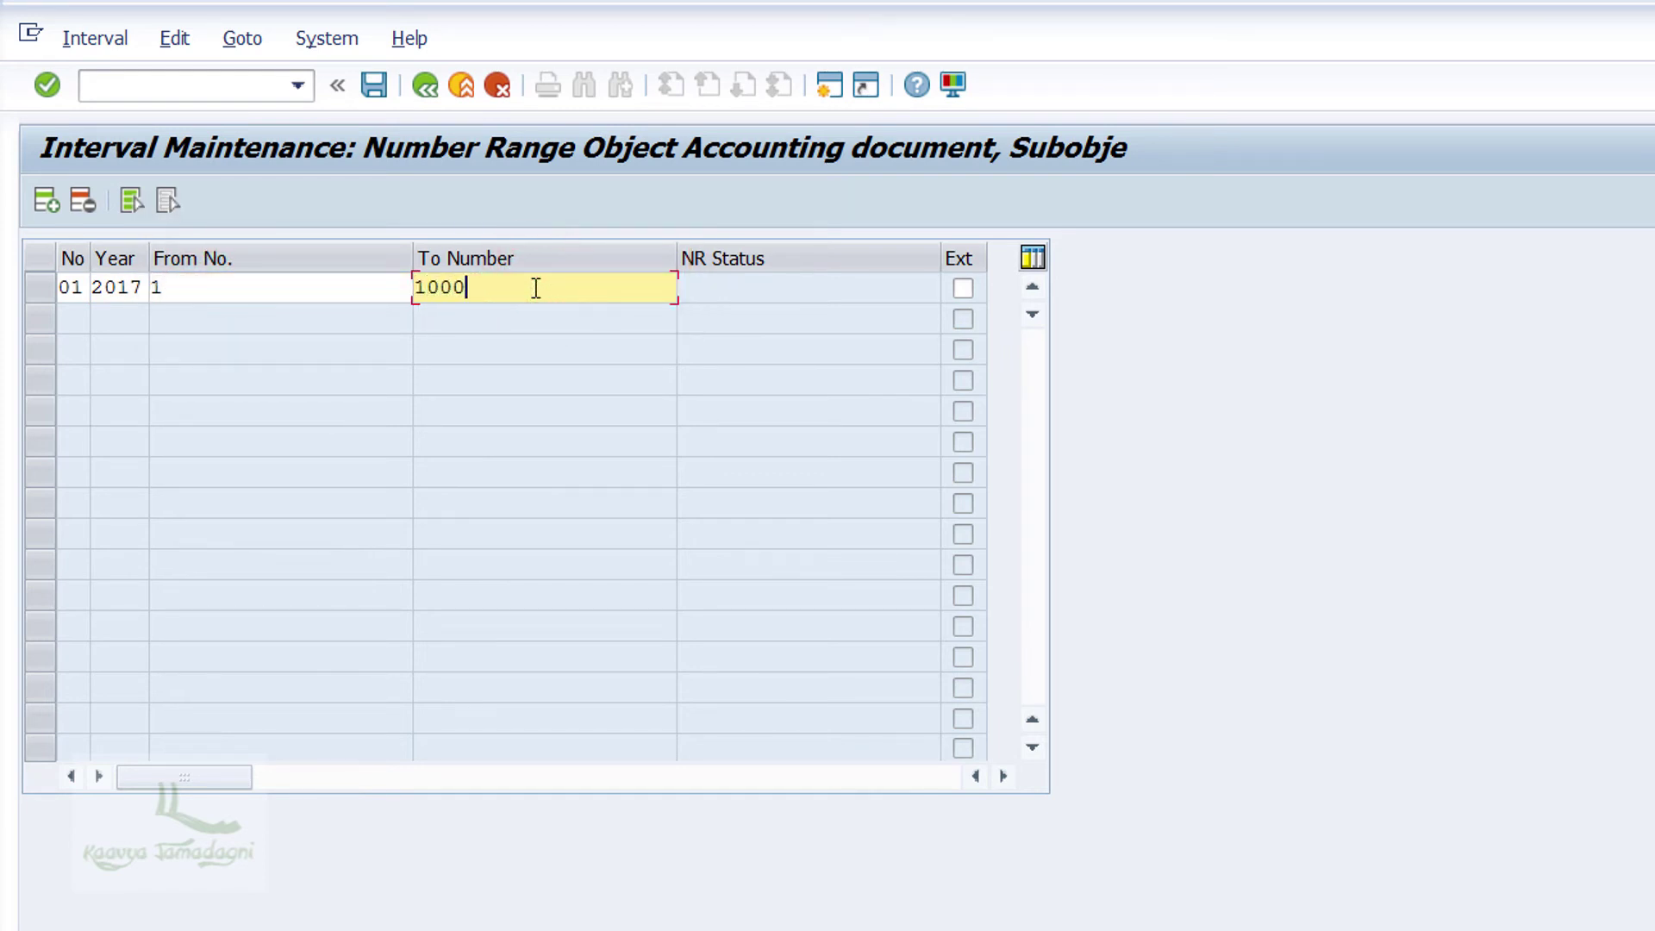
type("0")
key("Return")
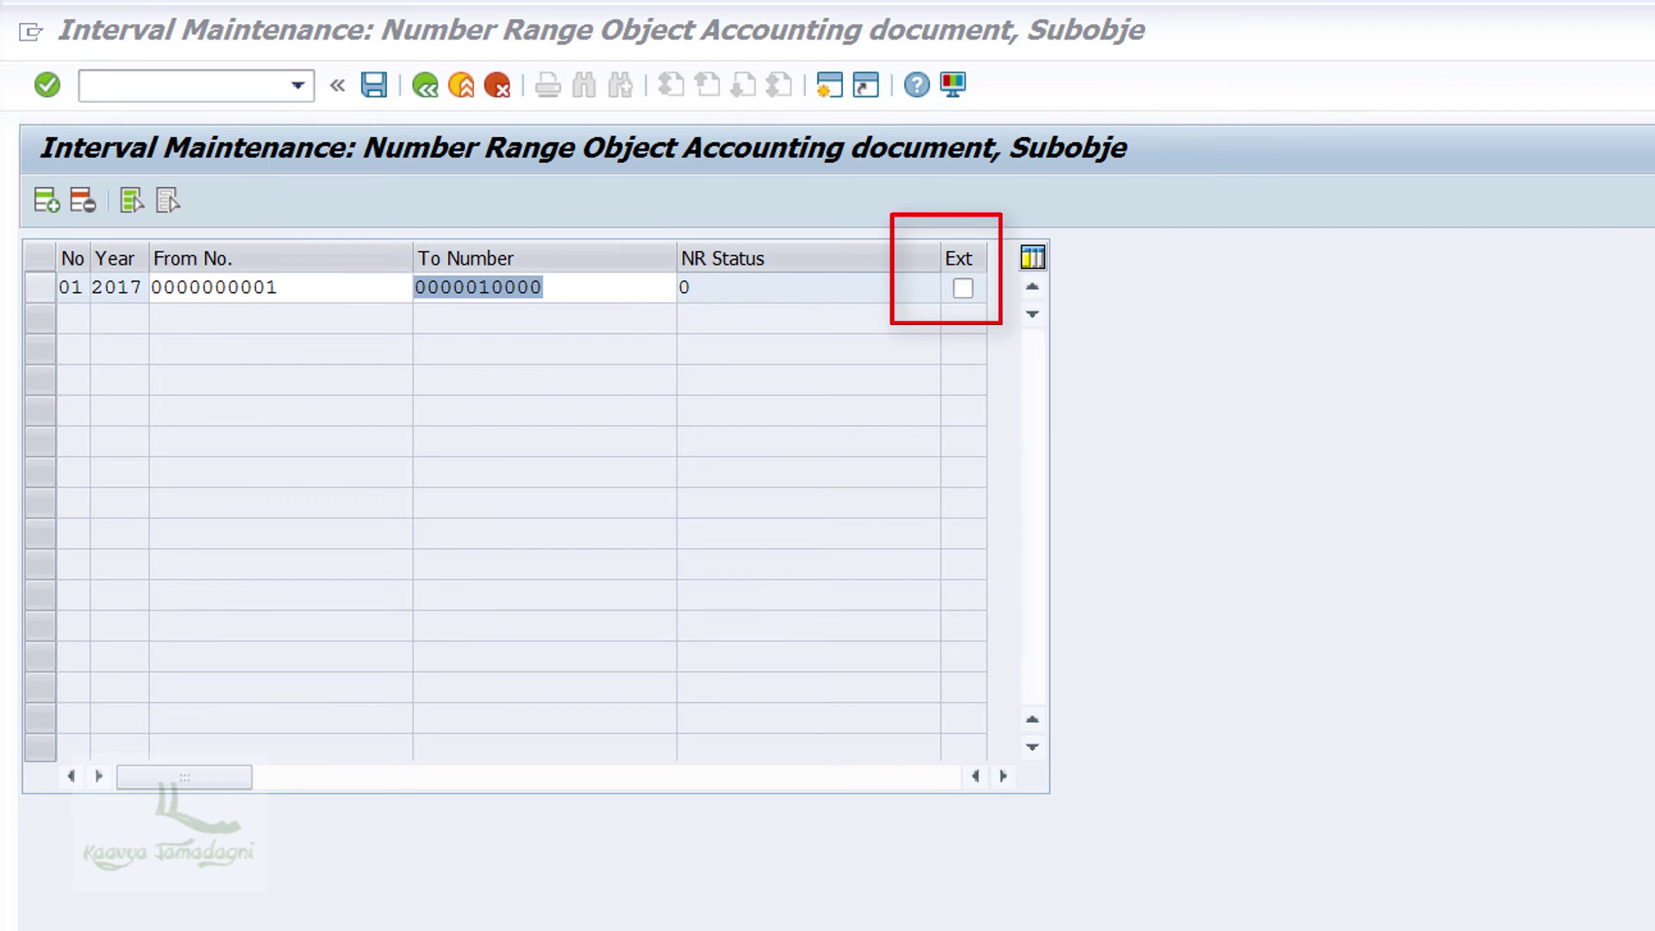
Step: Save the new 2017 number range interval
left_click(380, 92)
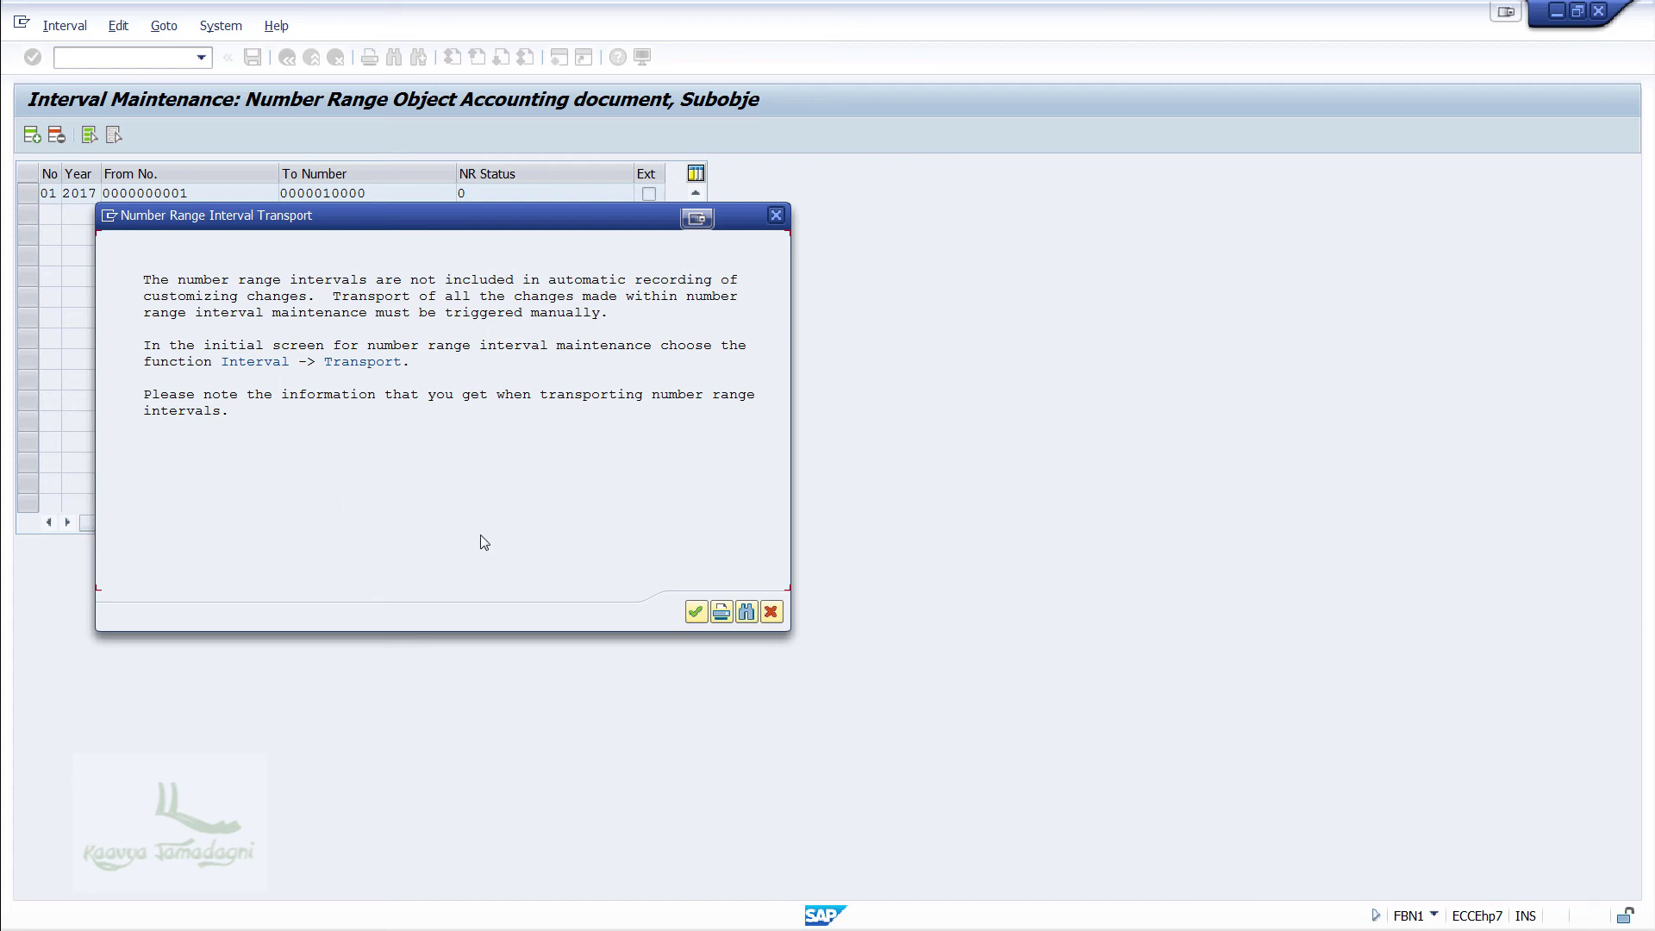
Step: Dismiss the transport notice and go back to Range Maintenance for ABCC
left_click(695, 613)
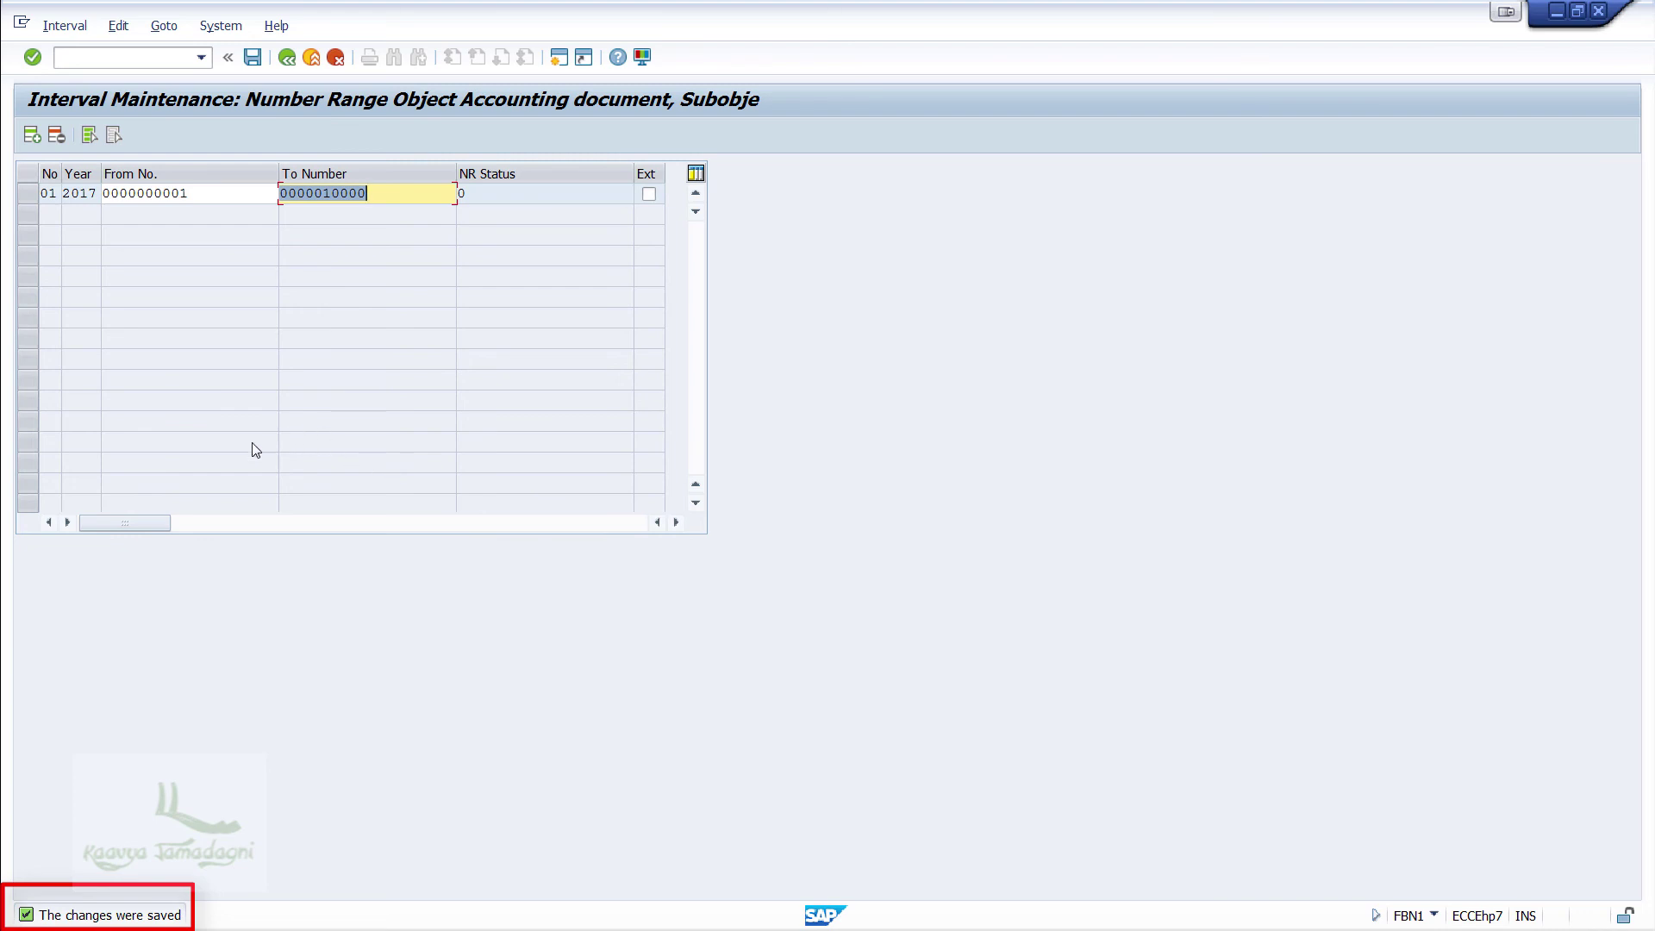
left_click(287, 56)
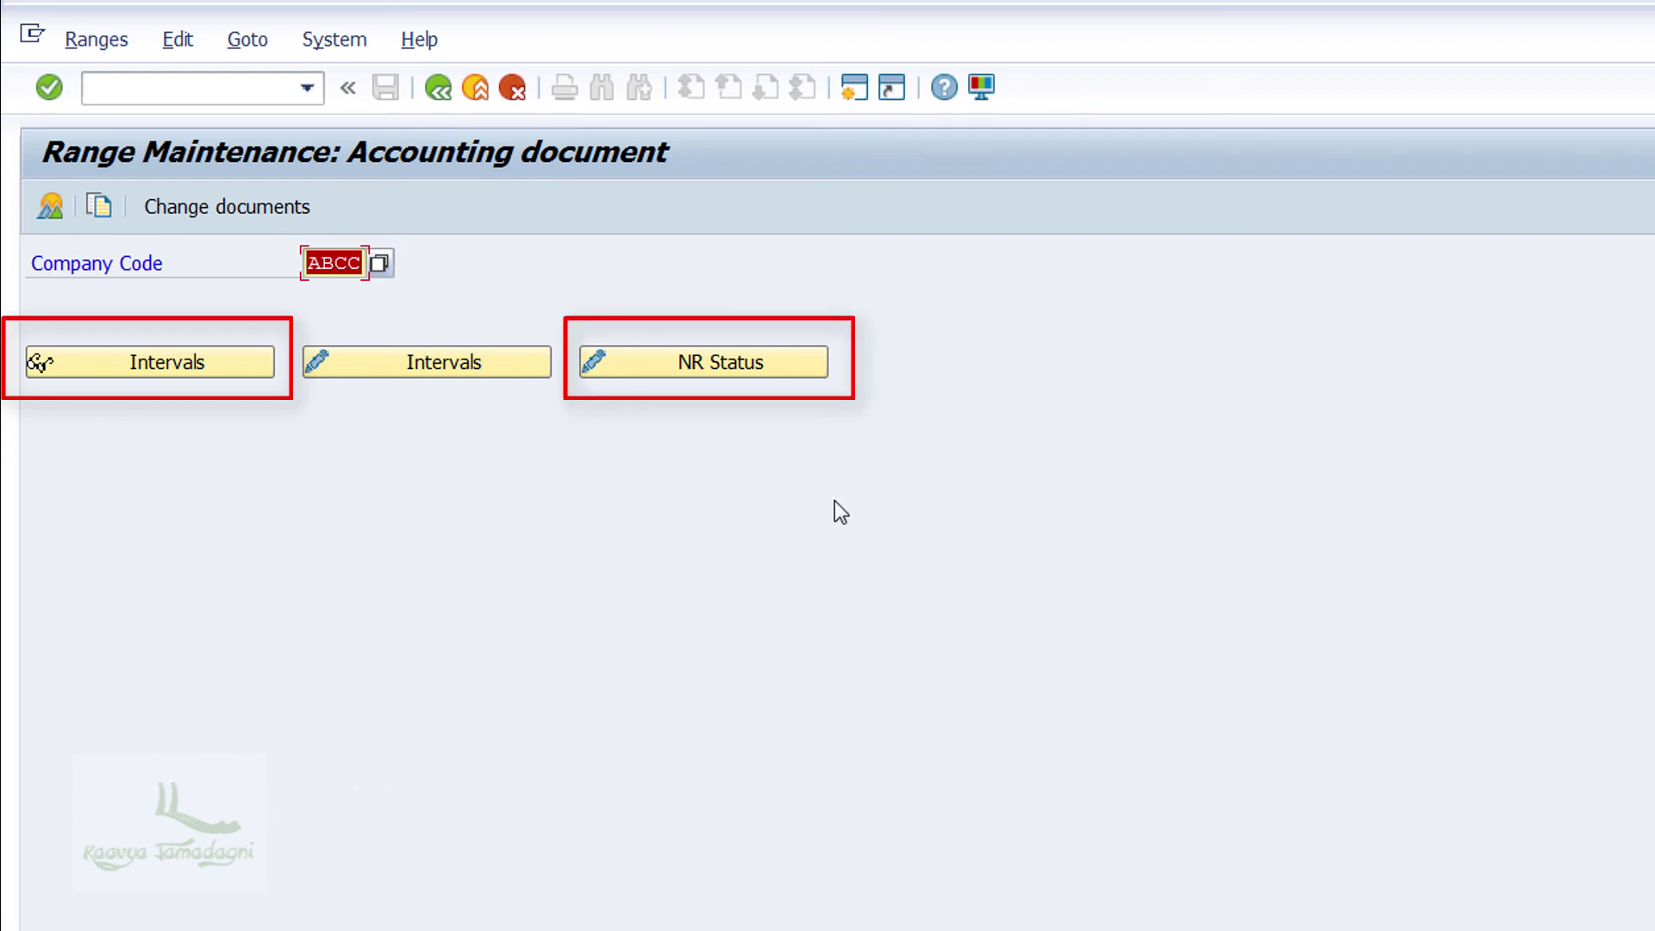
left_click(196, 349)
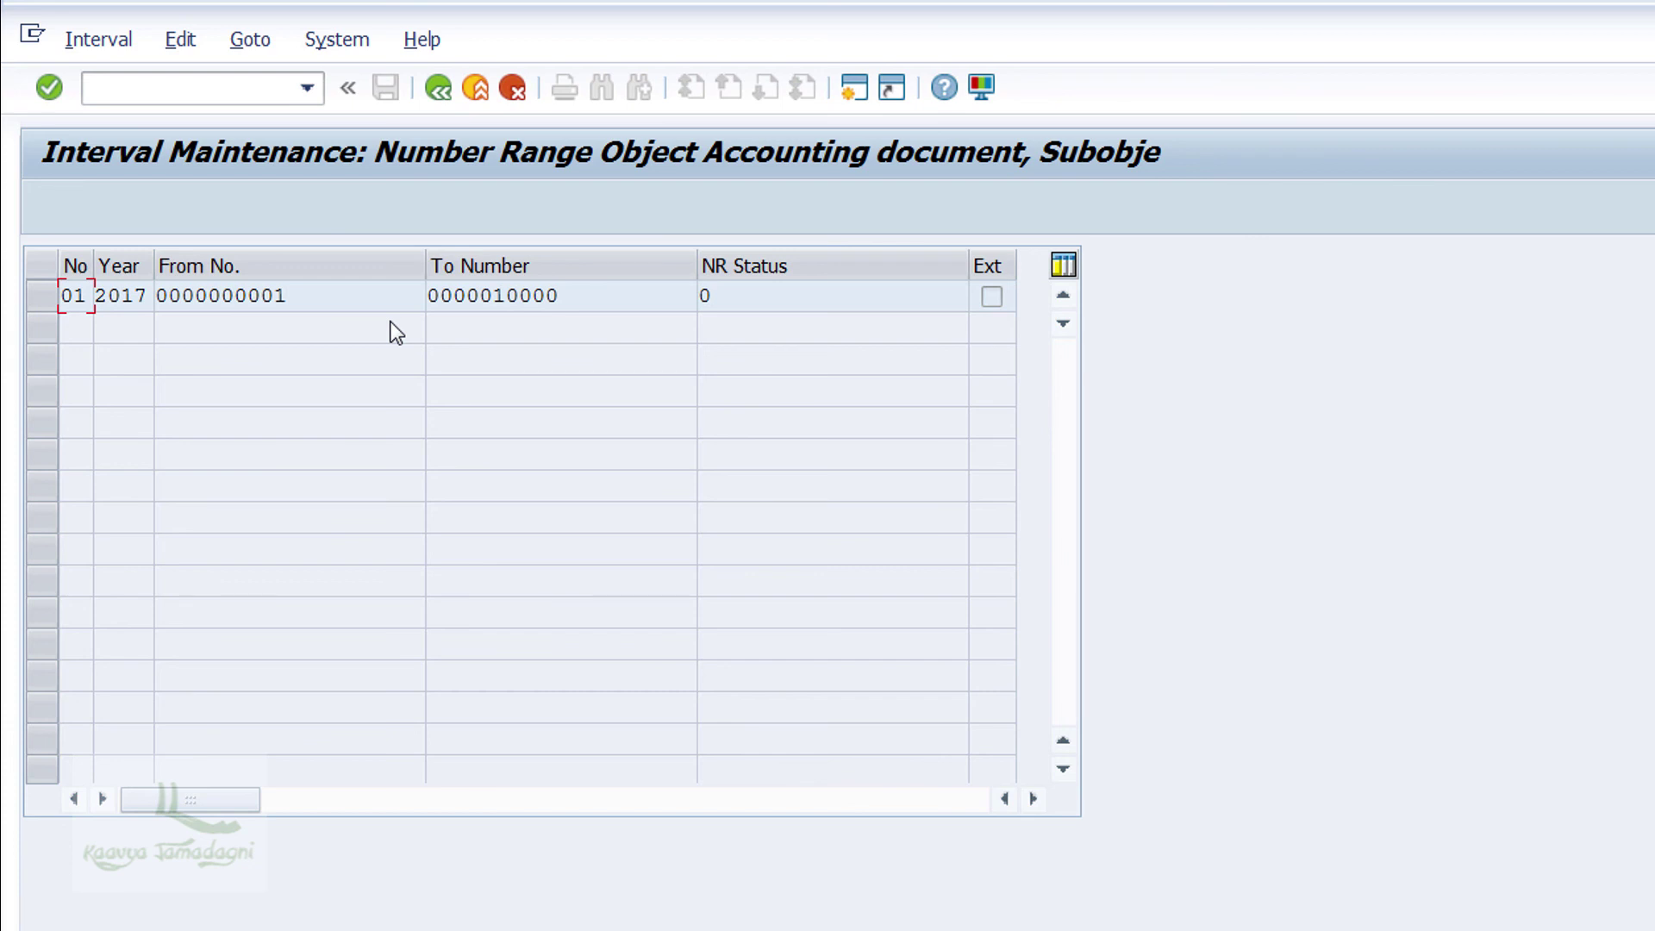
left_click(438, 97)
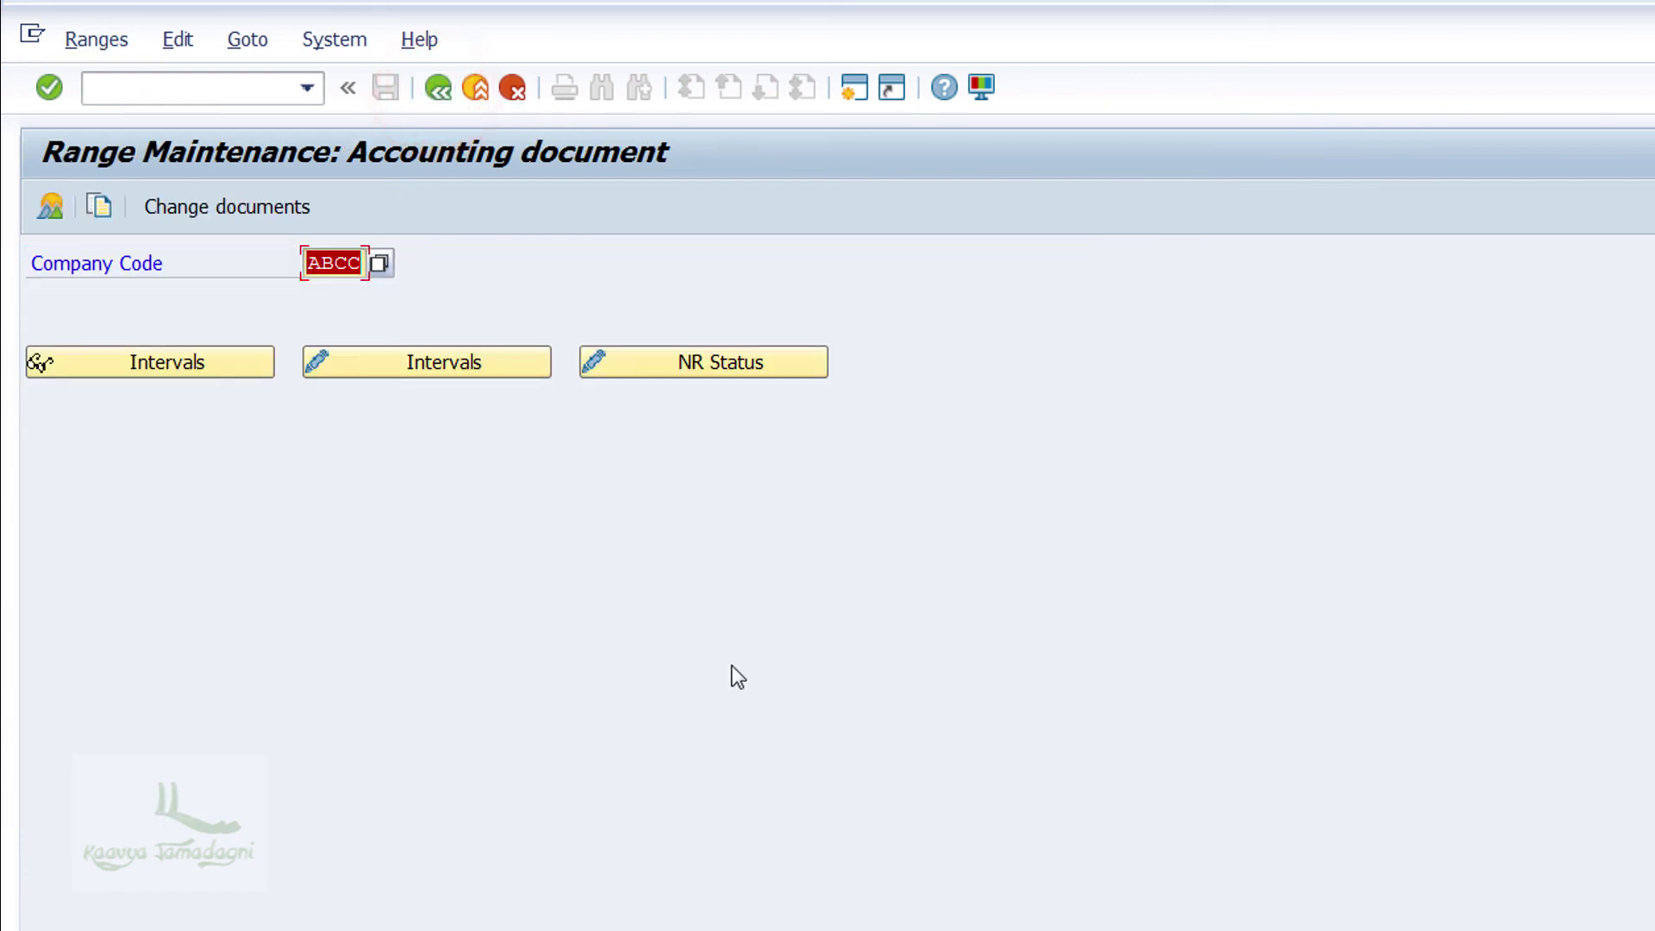
left_click(669, 364)
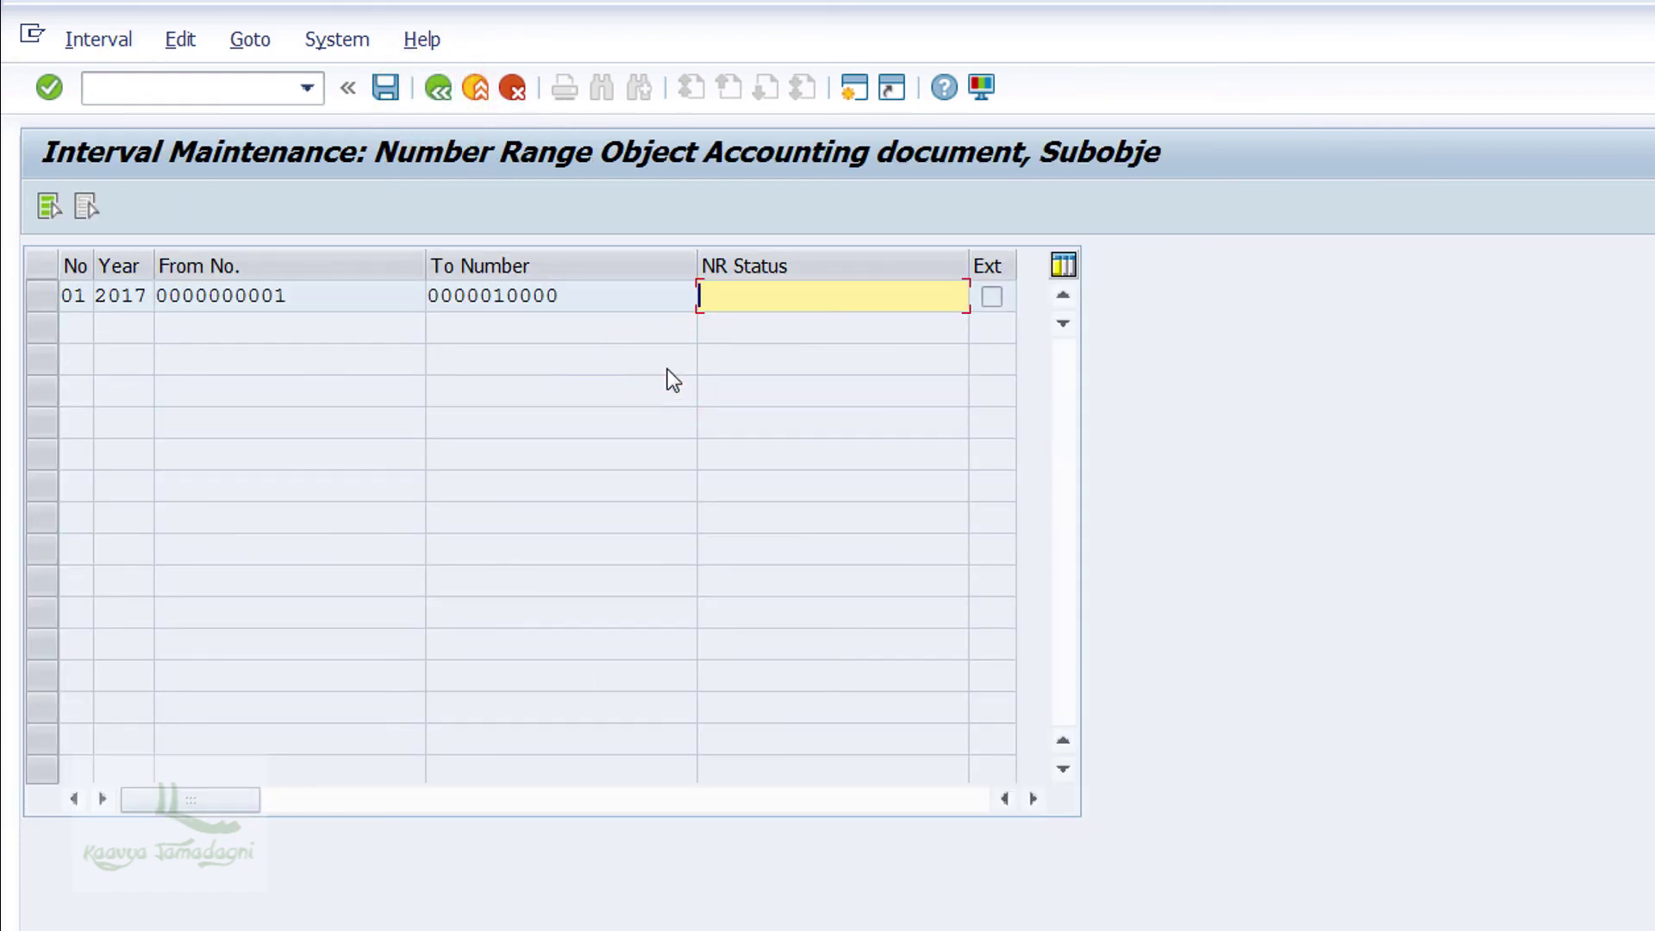
key("F3")
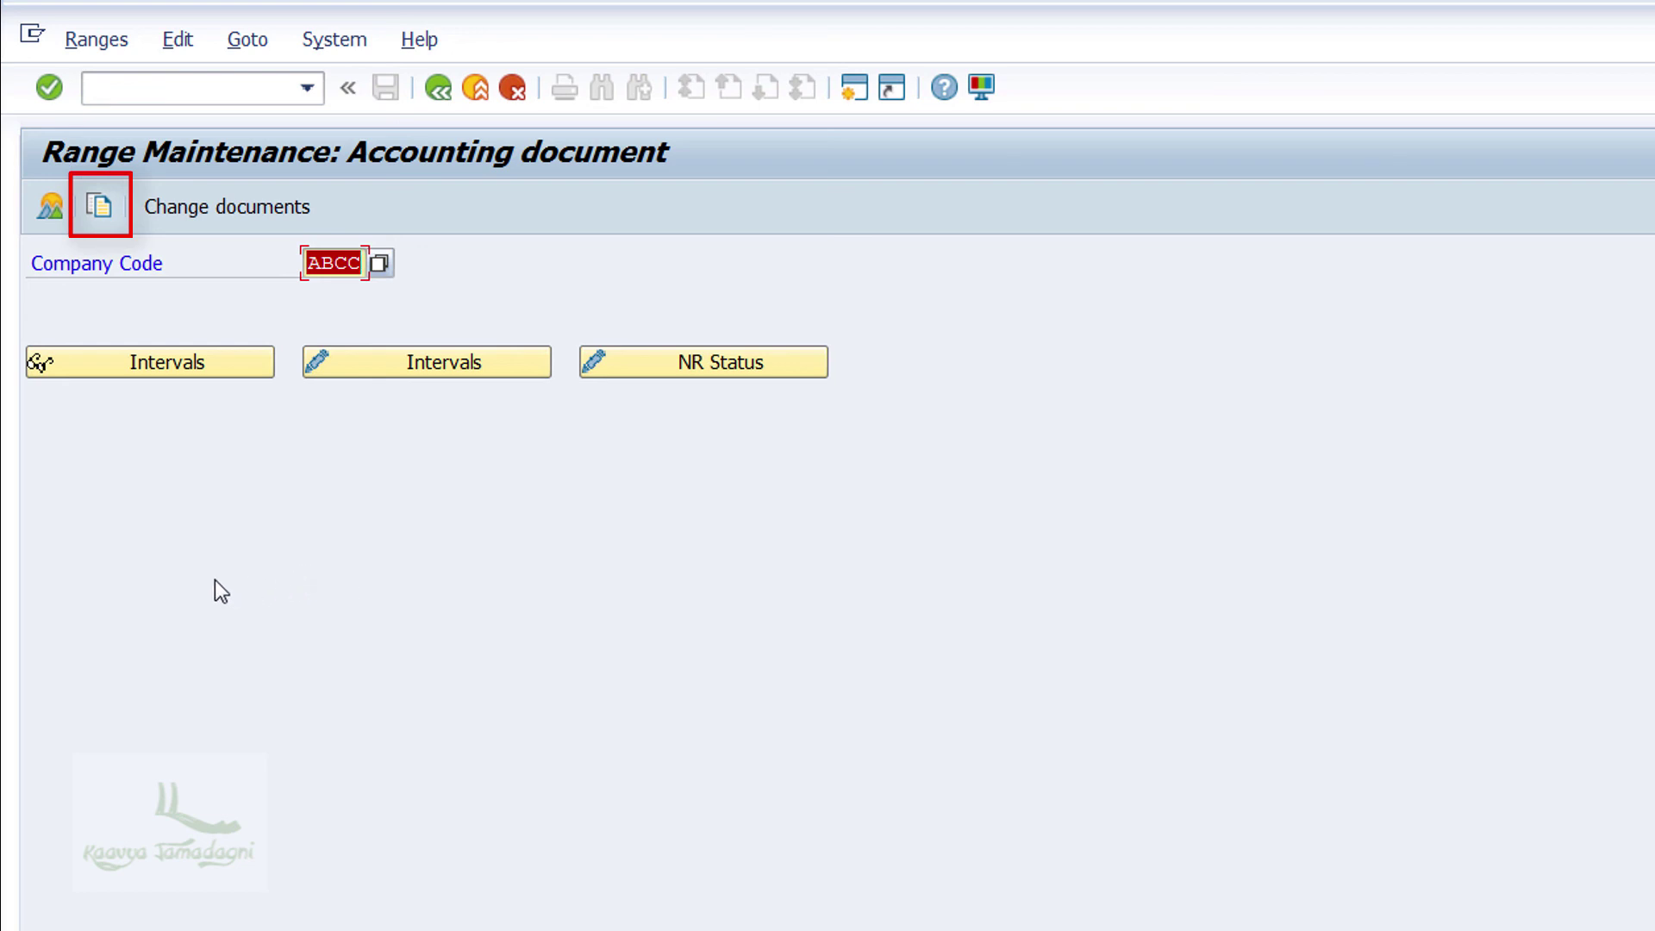
Step: Copy the accounting document number ranges from company code 0001 to ABCC
left_click(95, 209)
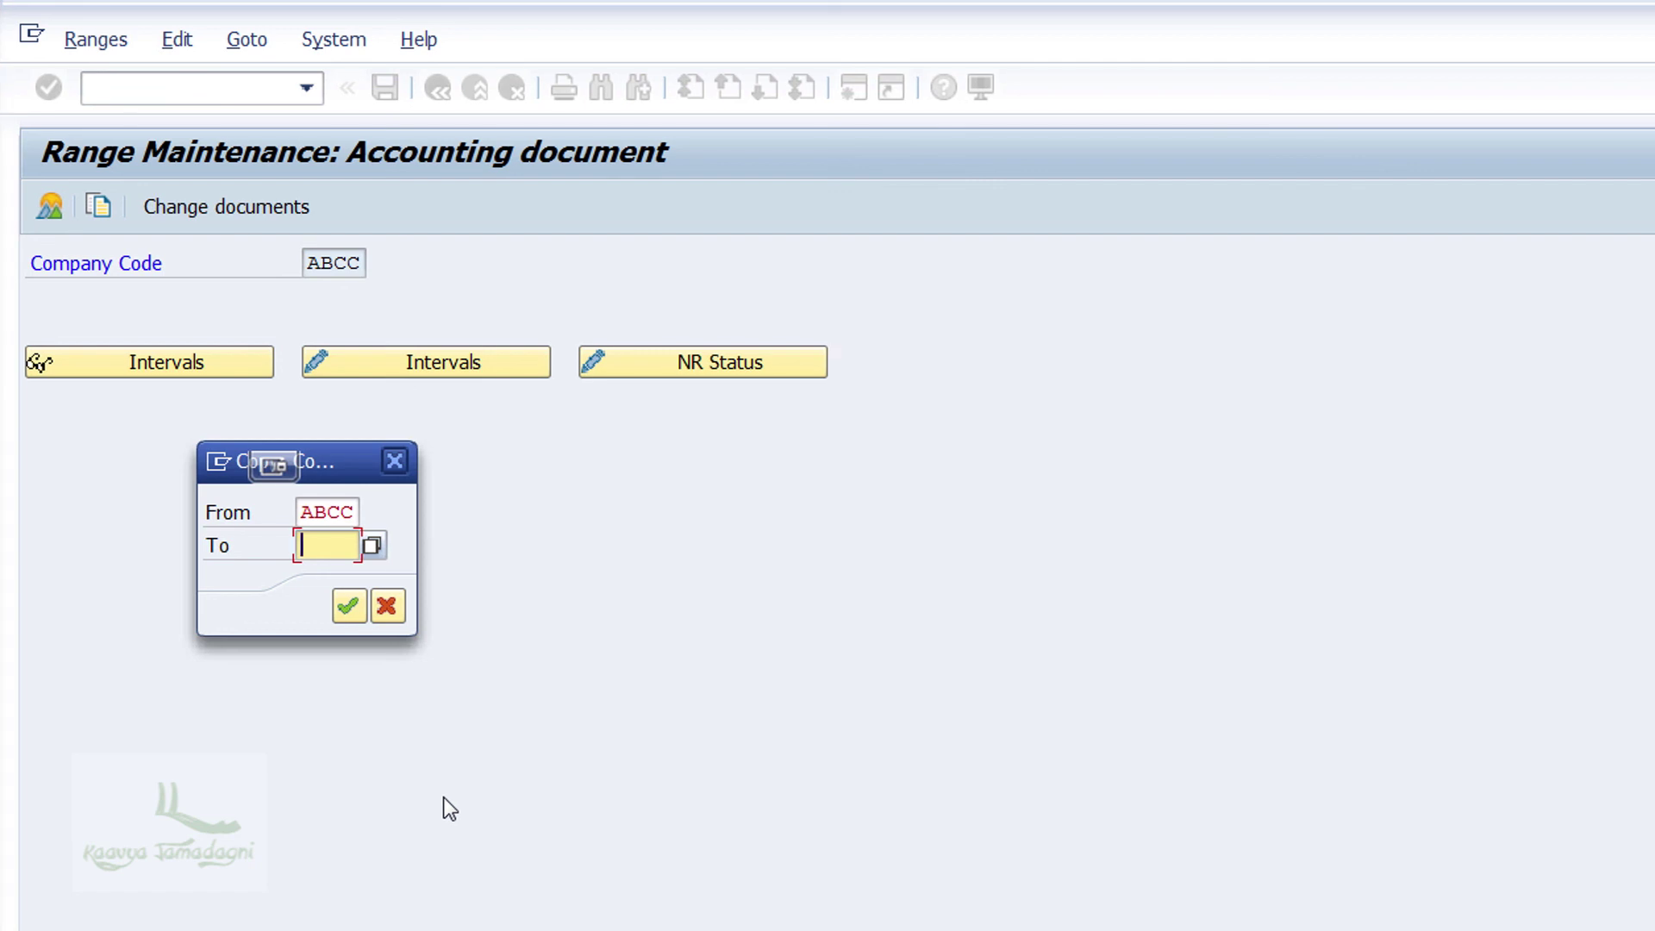
double_click(317, 511)
type("0001")
key("Tab")
type("ABCC")
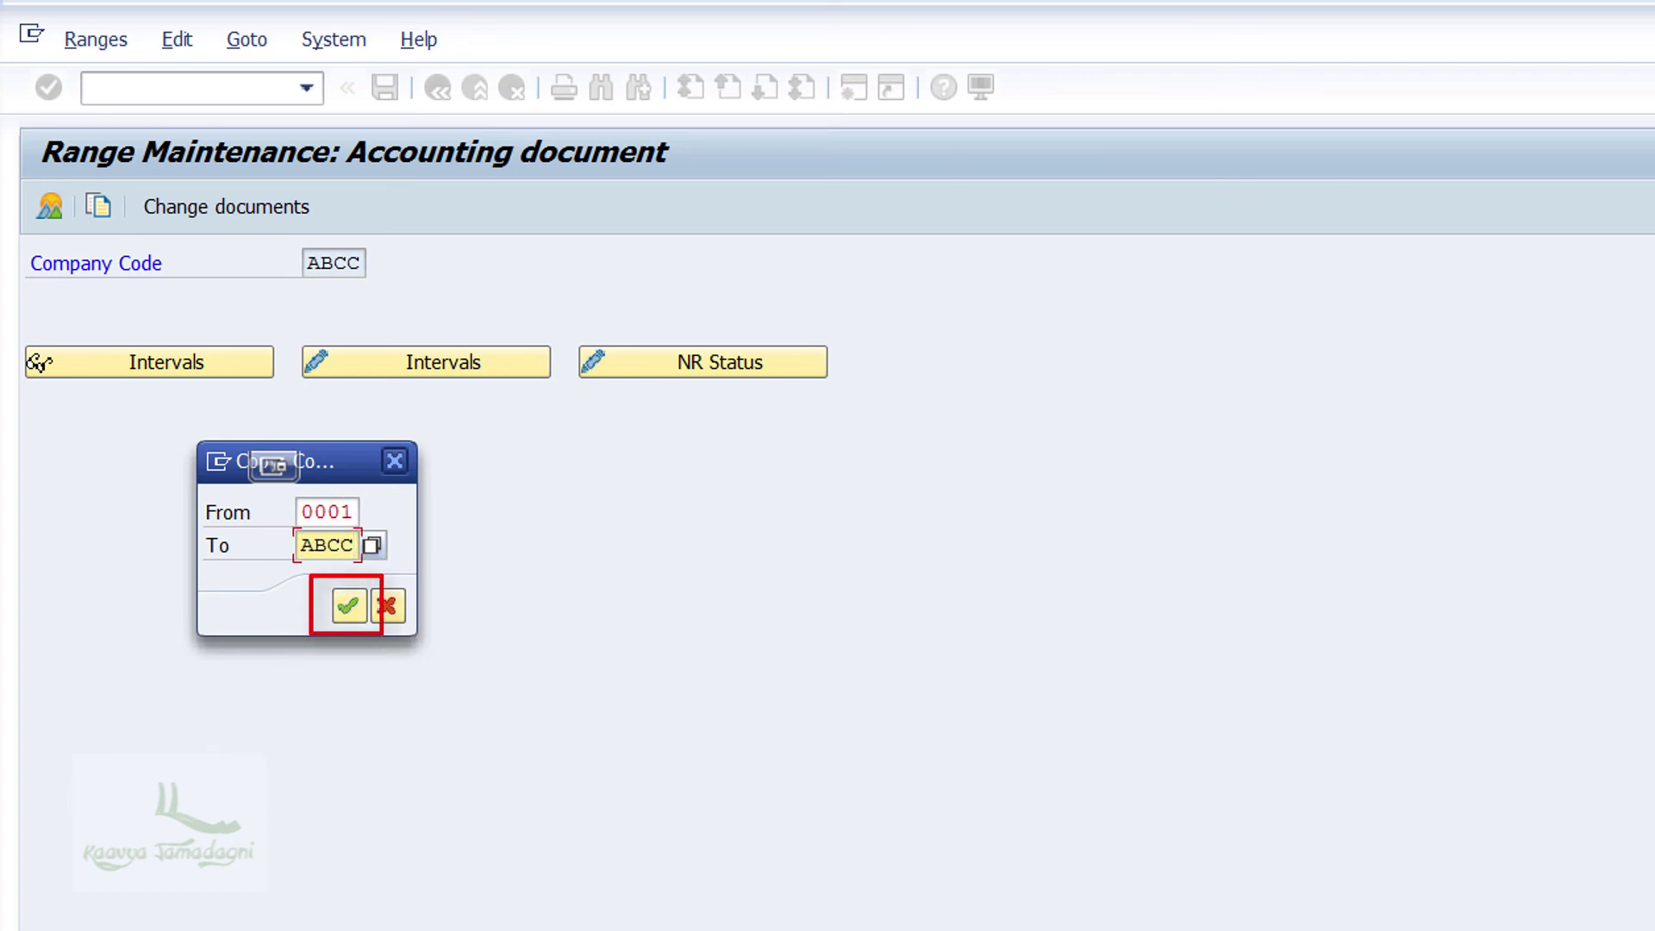
key("Return")
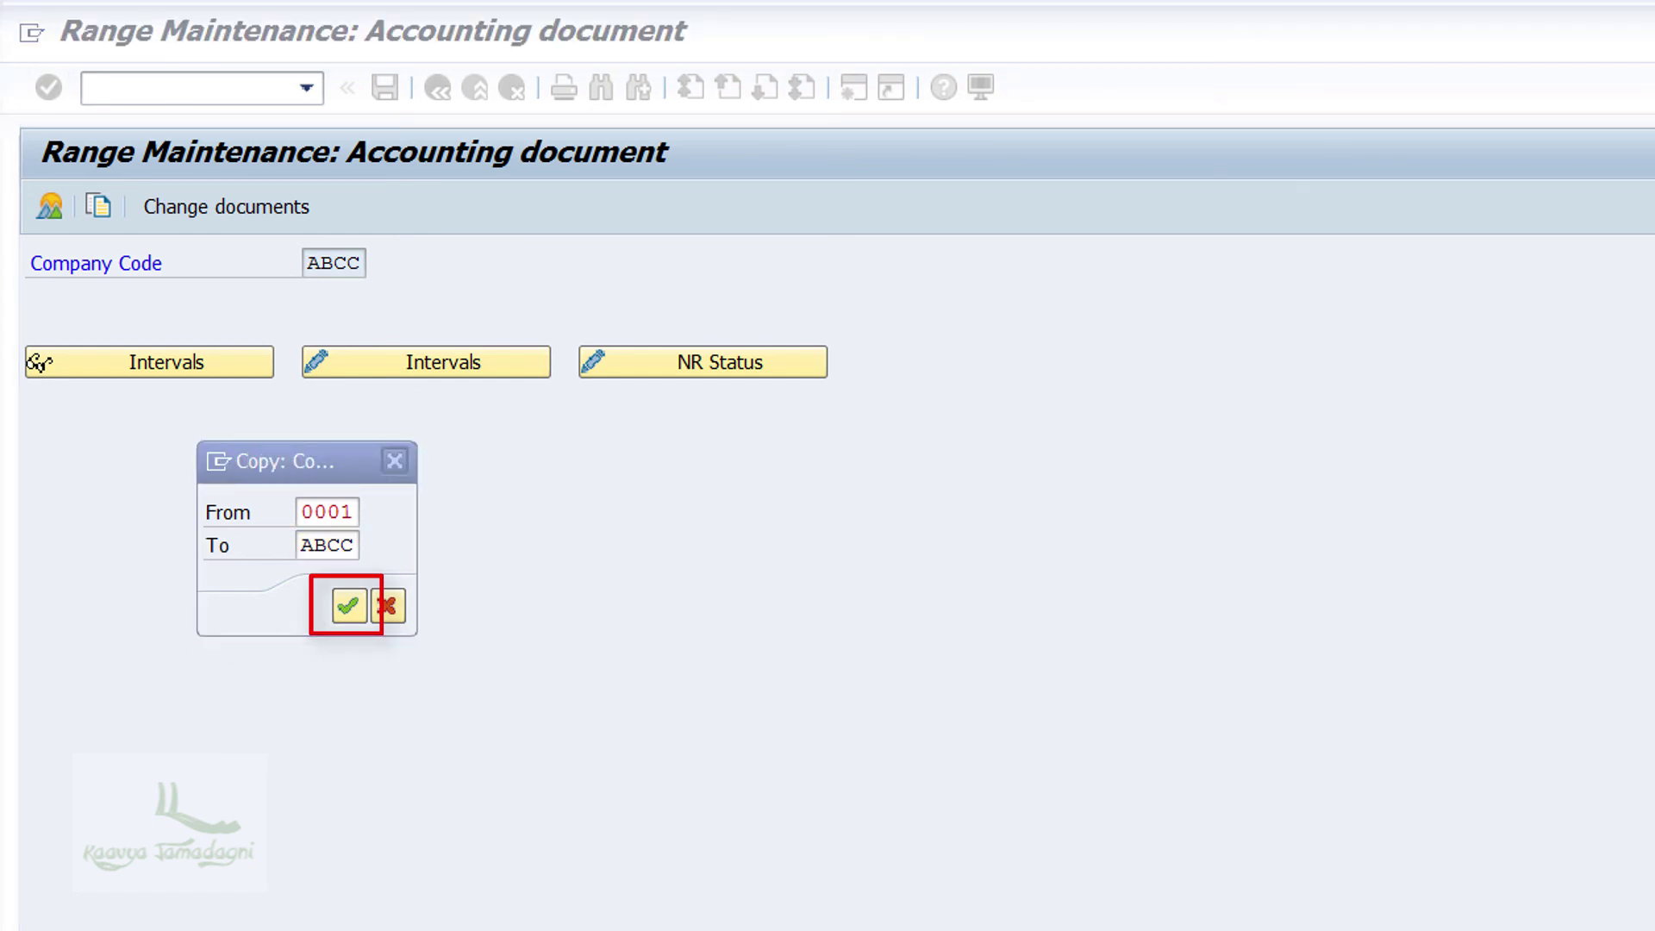